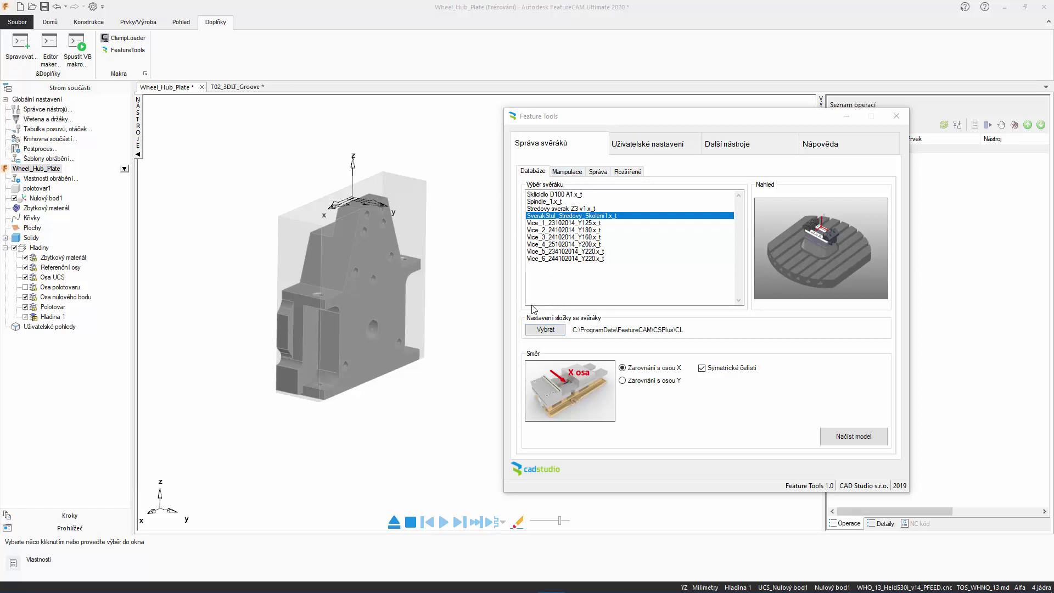
# Show the Manipulace page with the vise shifting and rotation settings in Feature Tools
pyautogui.click(574, 172)
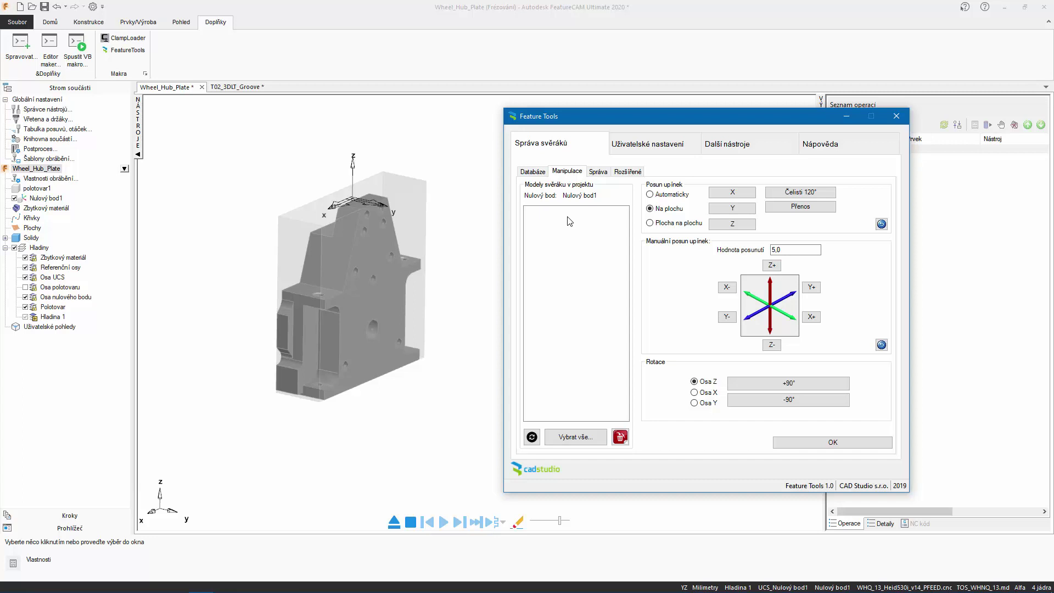
# Review the Správa copy and Rozšířené turning-limit pages, then return to the vise Databáze list
pyautogui.click(597, 172)
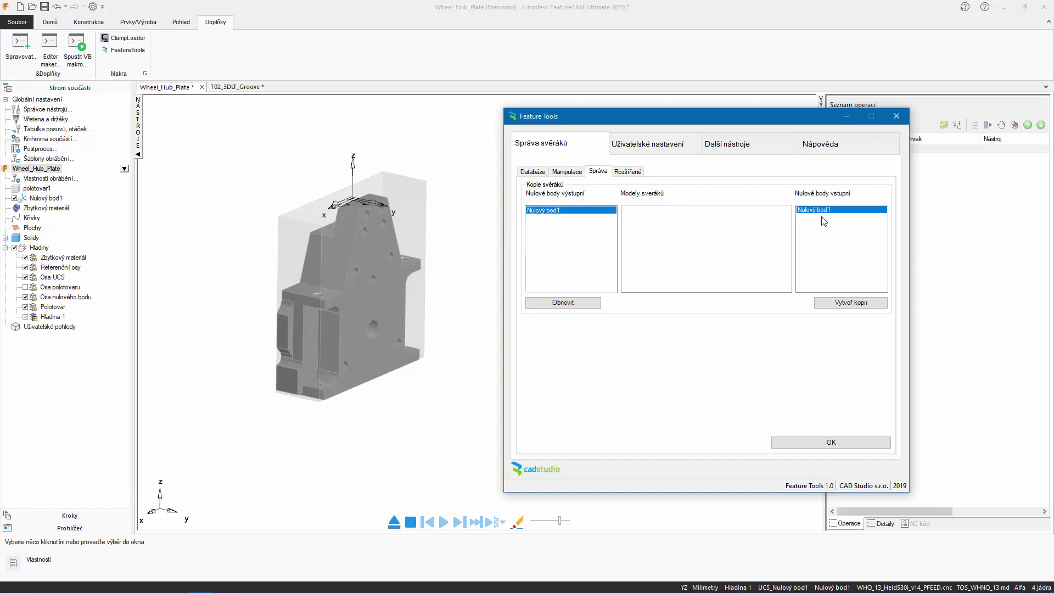
pyautogui.click(624, 174)
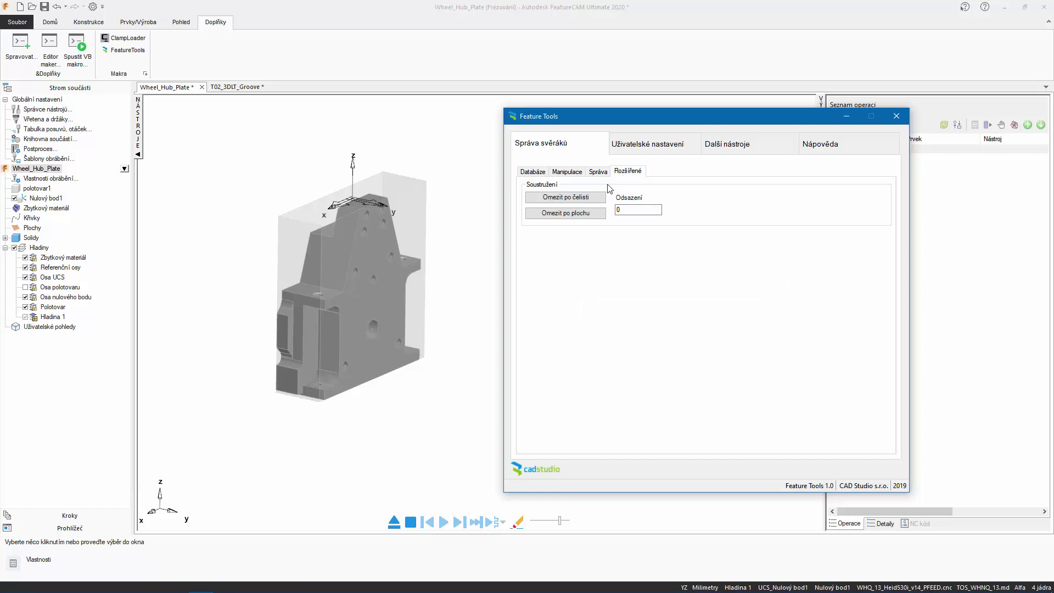
pyautogui.click(533, 174)
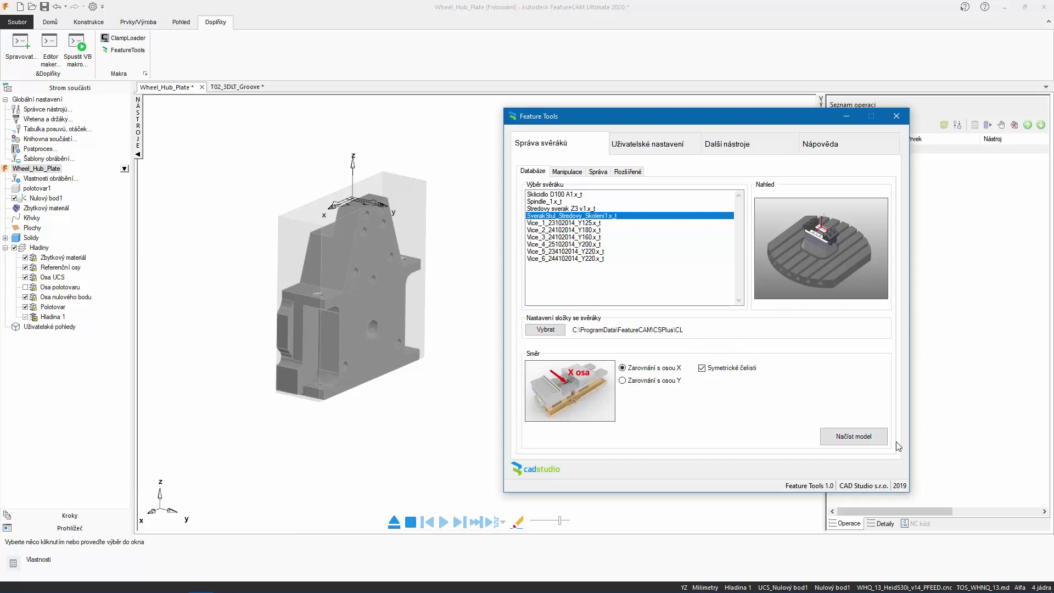
# Load the selected vise model with its machine table into the Wheel_Hub_Plate setup
pyautogui.click(868, 437)
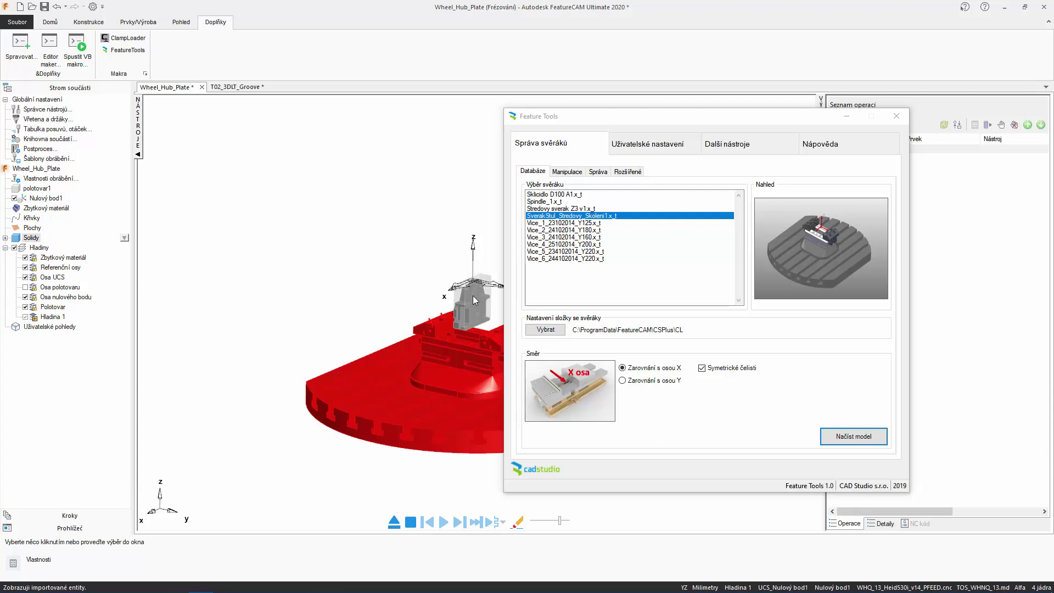
pyautogui.click(554, 172)
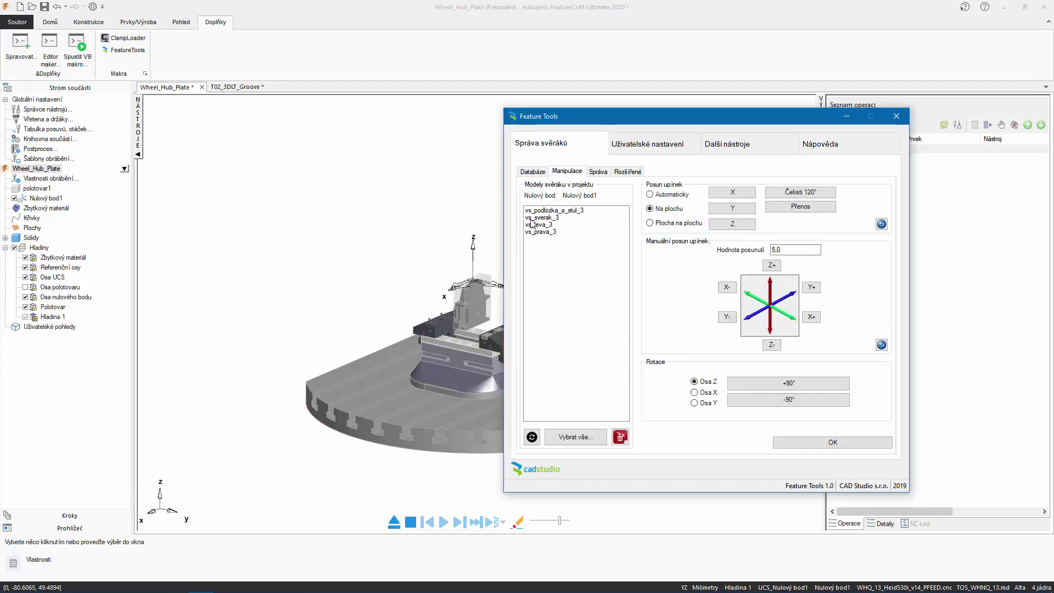
pyautogui.moveTo(431, 328); pyautogui.dragTo(306, 272, button='middle')
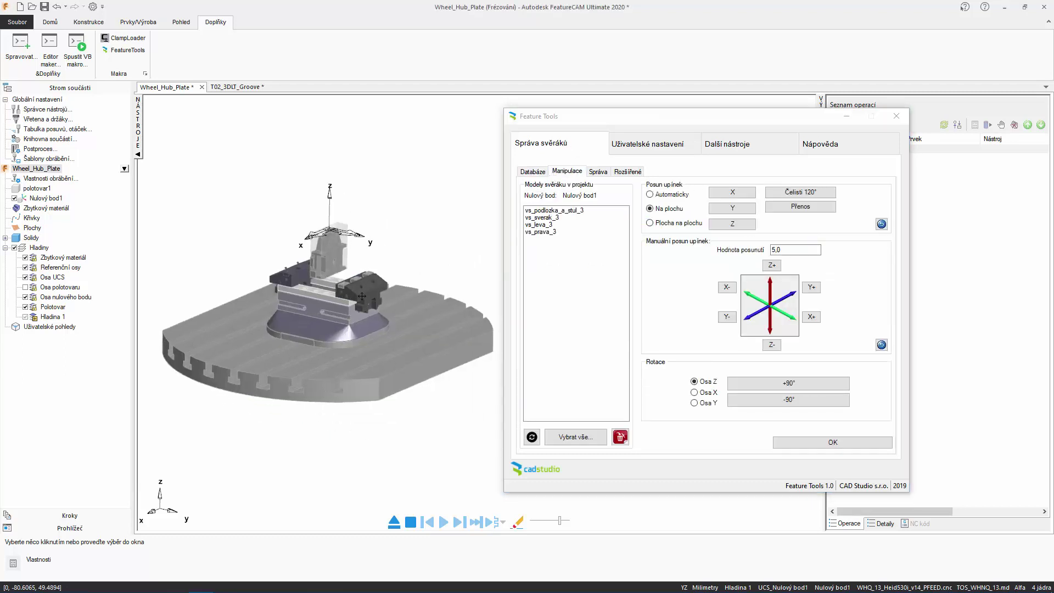
pyautogui.scroll(3, 308, 272)
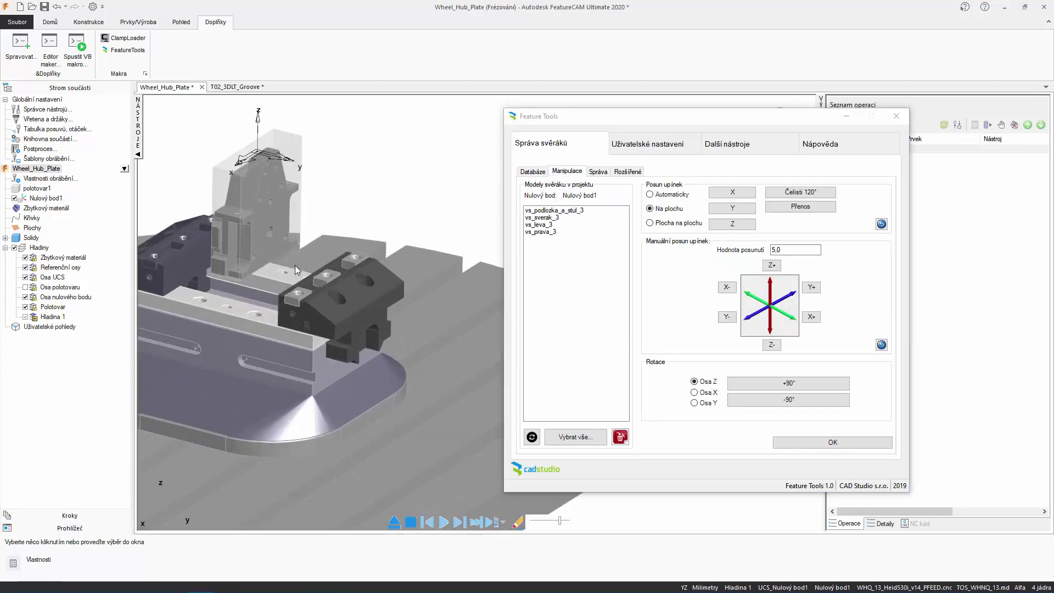
pyautogui.scroll(3, 313, 269)
pyautogui.scroll(3, 330, 262)
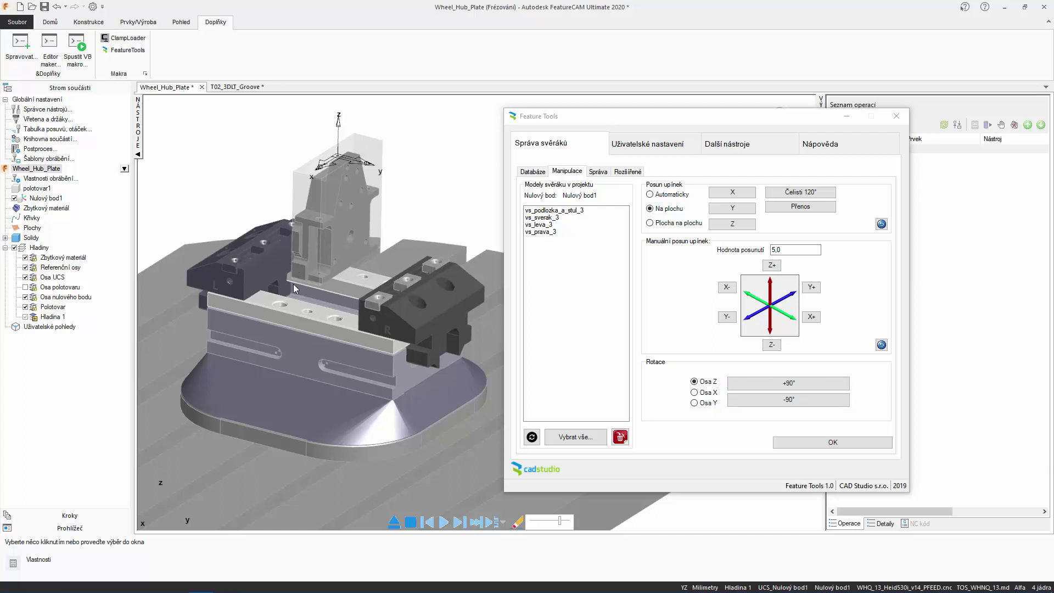
# Select jaw vs_leva_3 and shift it automatically along Y against the part
pyautogui.click(528, 225)
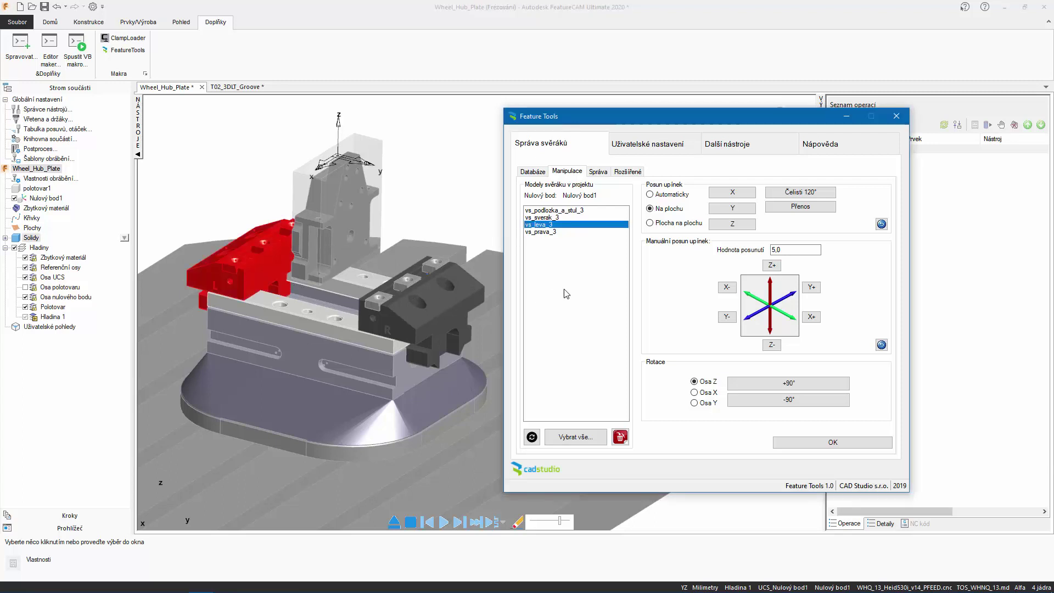
pyautogui.click(669, 193)
pyautogui.click(731, 207)
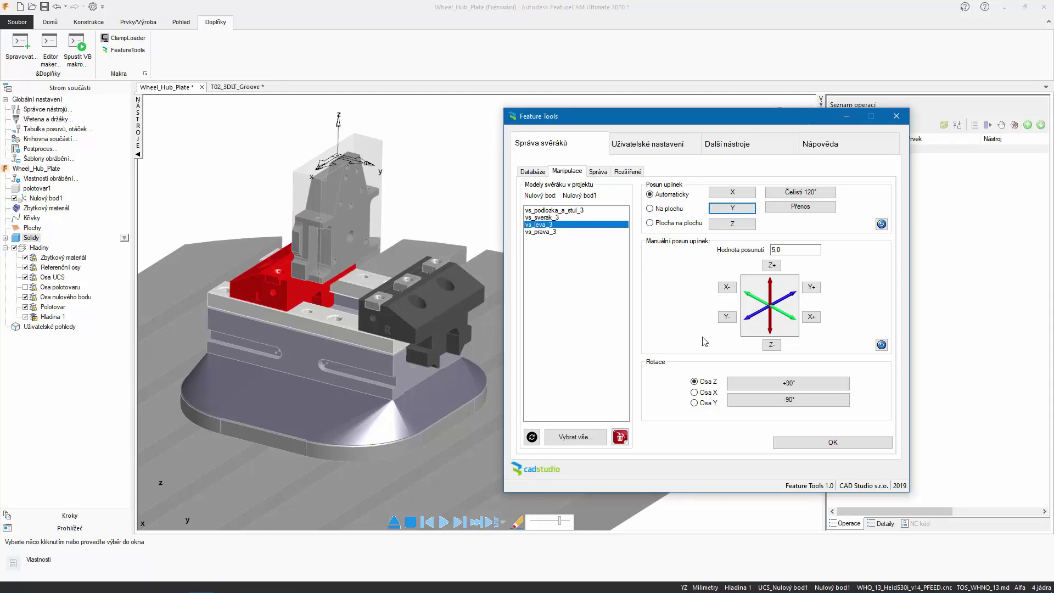
# Shift the jaw along Y onto a picked face using Na plochu mode
pyautogui.moveTo(296, 372)
pyautogui.mouseDown(button='middle')
pyautogui.moveTo(426, 348)
pyautogui.moveTo(376, 217)
pyautogui.moveTo(419, 271)
pyautogui.moveTo(392, 232)
pyautogui.mouseUp(button='middle')
pyautogui.click(393, 231)
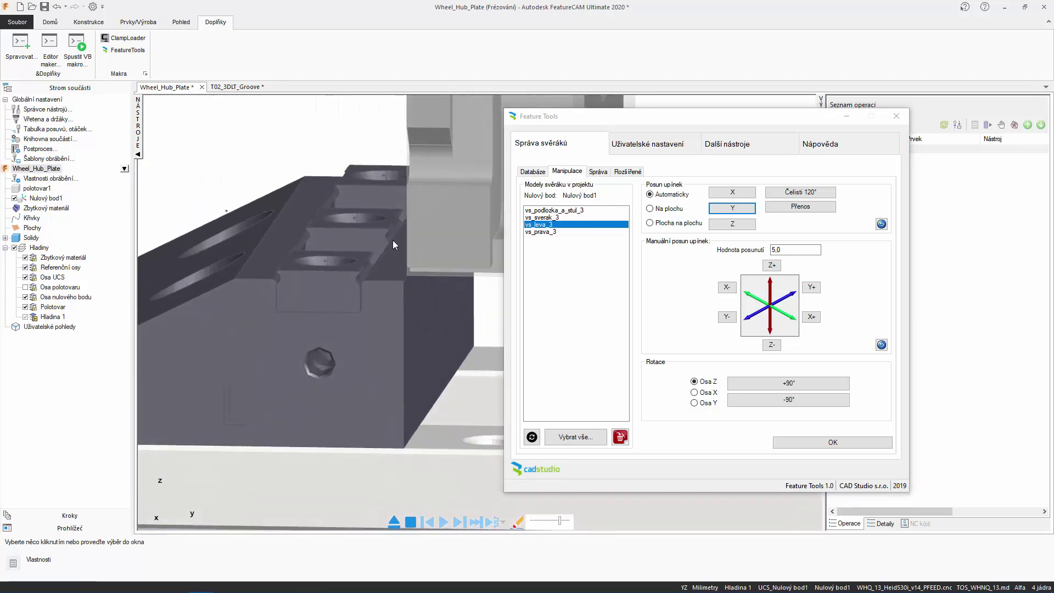
pyautogui.click(391, 230)
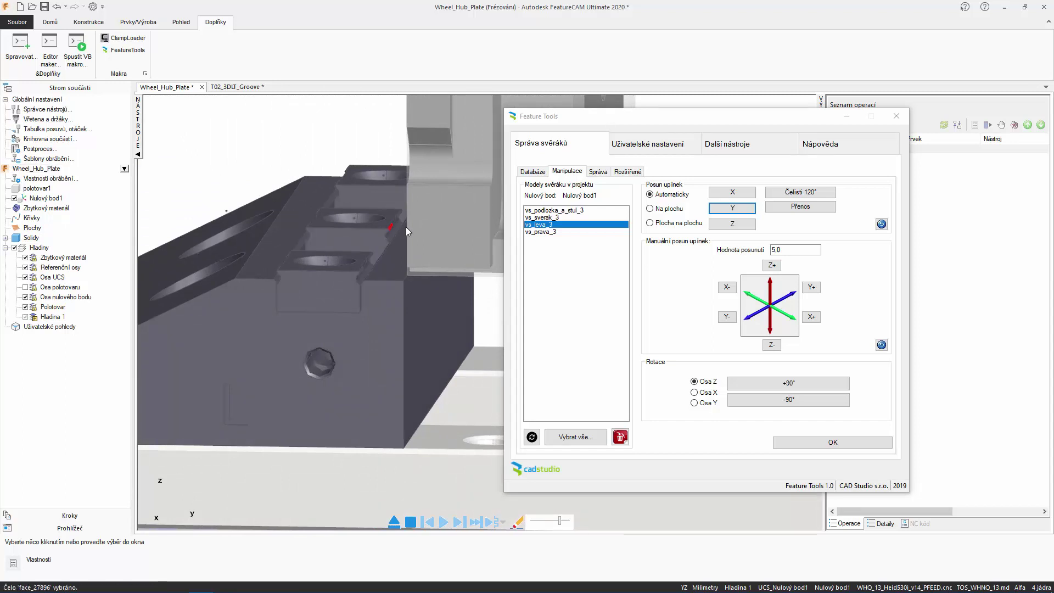
pyautogui.click(653, 209)
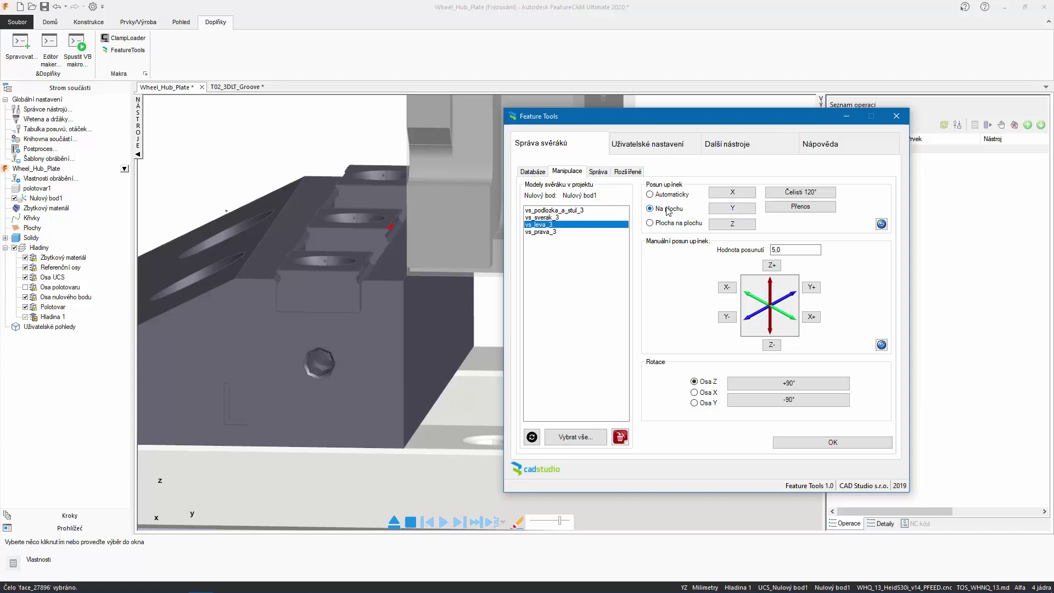
pyautogui.click(733, 209)
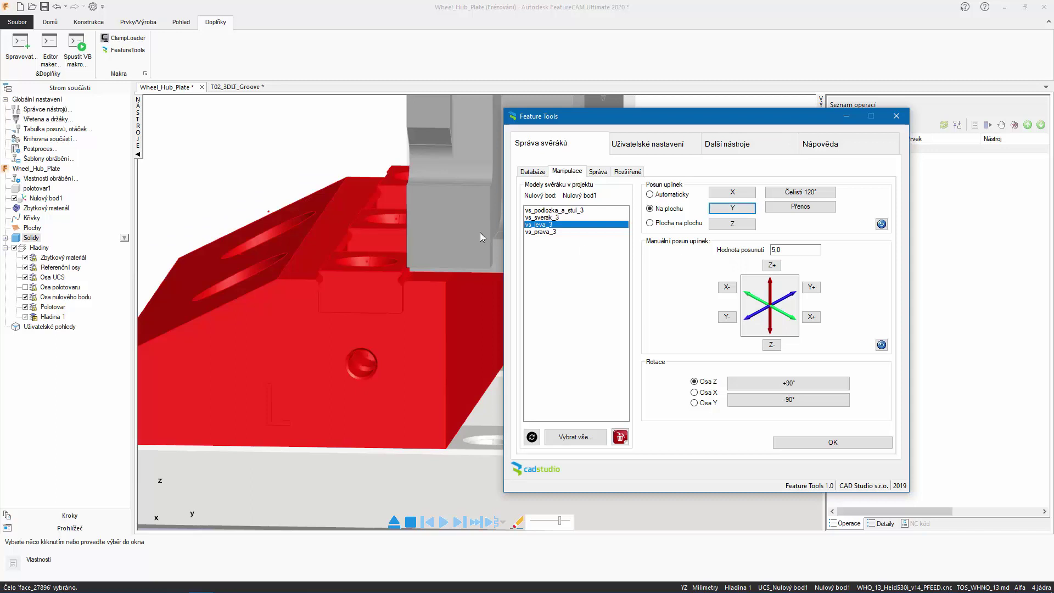
# Clear the jaw selection and zoom in to show the vise jaw pockets
pyautogui.scroll(-2, 480, 232)
pyautogui.scroll(-3, 477, 269)
pyautogui.scroll(2, 459, 277)
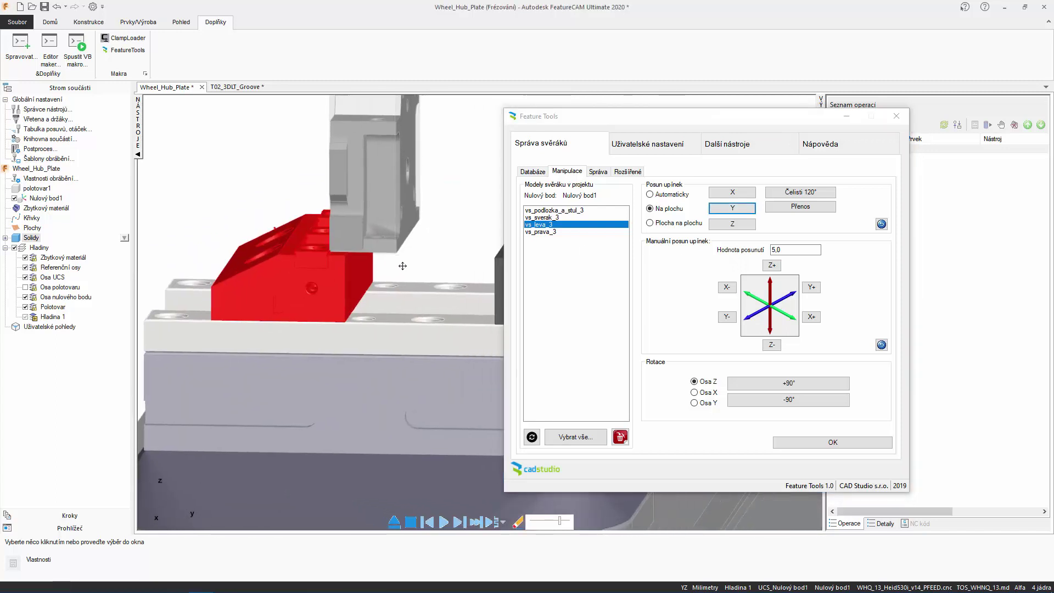
pyautogui.scroll(-1, 294, 240)
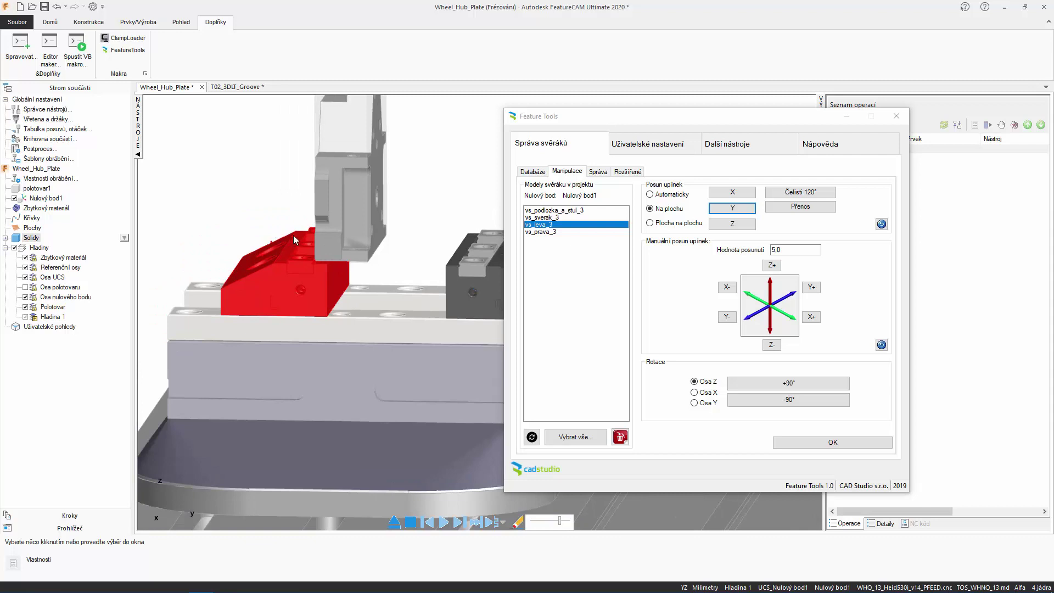
pyautogui.click(443, 219)
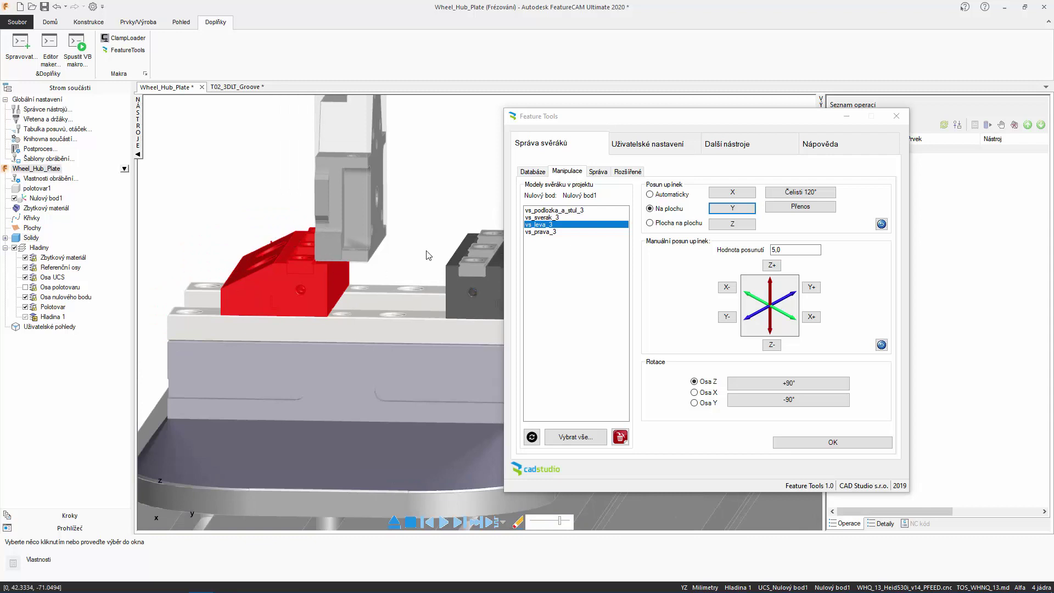
pyautogui.moveTo(418, 241)
pyautogui.mouseDown(button='middle')
pyautogui.moveTo(444, 251)
pyautogui.moveTo(321, 269)
pyautogui.mouseUp(button='middle')
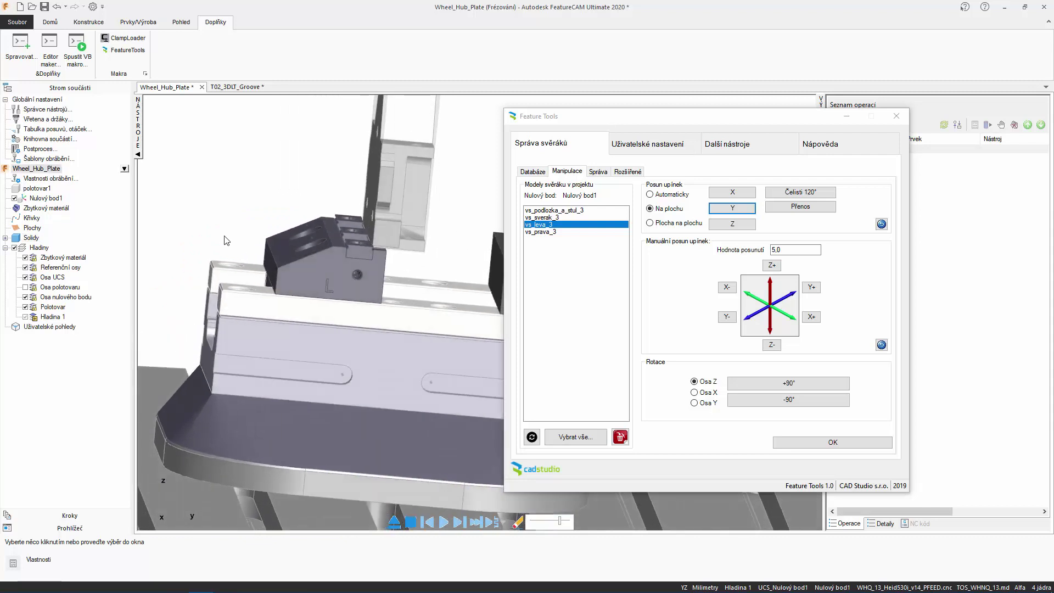
pyautogui.scroll(2, 321, 270)
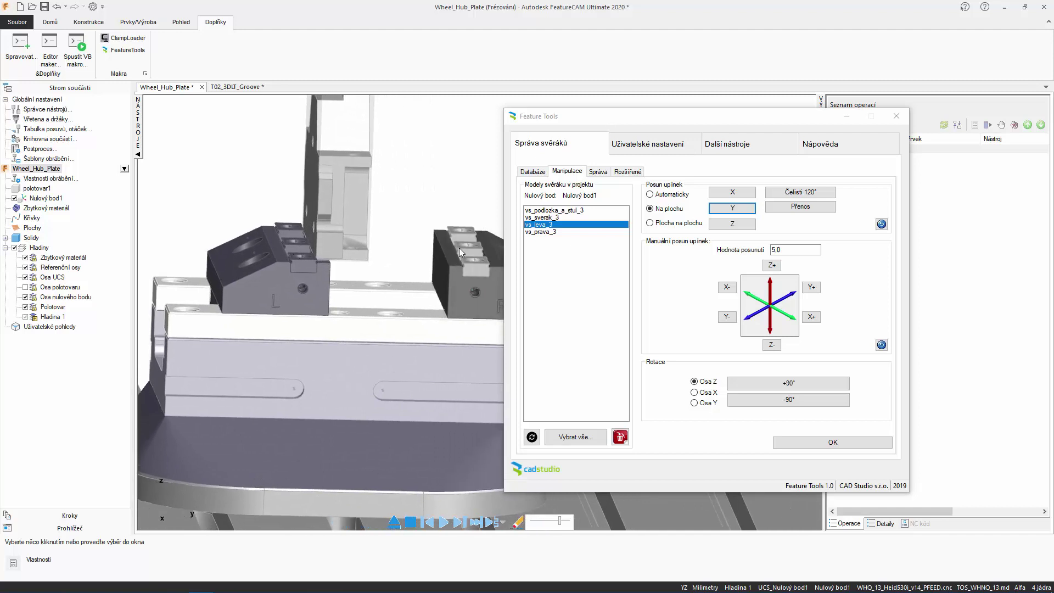
pyautogui.scroll(2, 341, 241)
pyautogui.scroll(2, 381, 197)
pyautogui.scroll(1, 381, 198)
pyautogui.scroll(2, 355, 170)
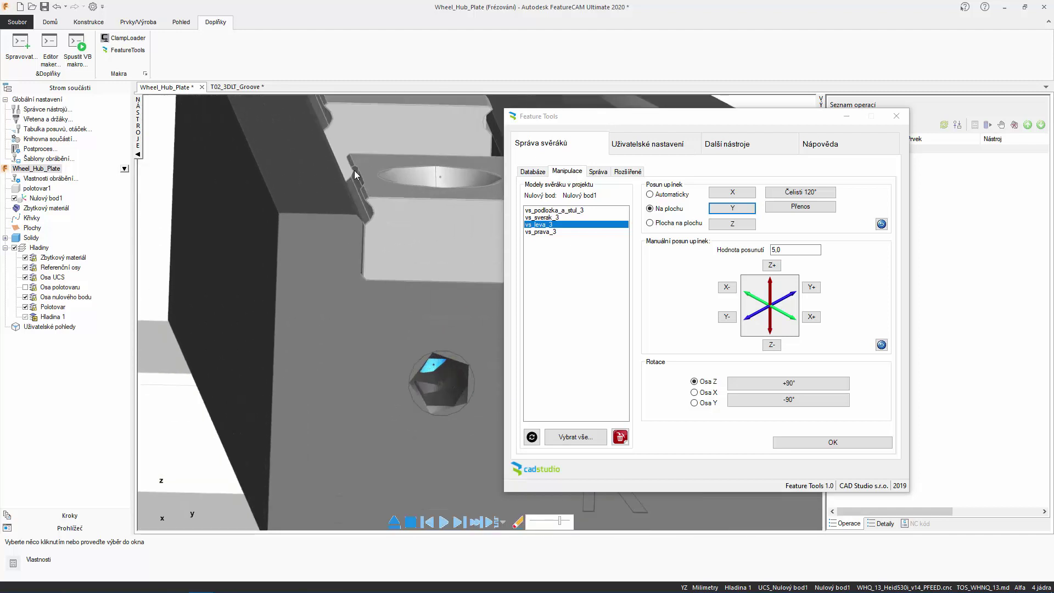
pyautogui.keyDown('shift'); pyautogui.moveTo(330, 129); pyautogui.dragTo(335, 136, button='middle'); pyautogui.keyUp('shift')
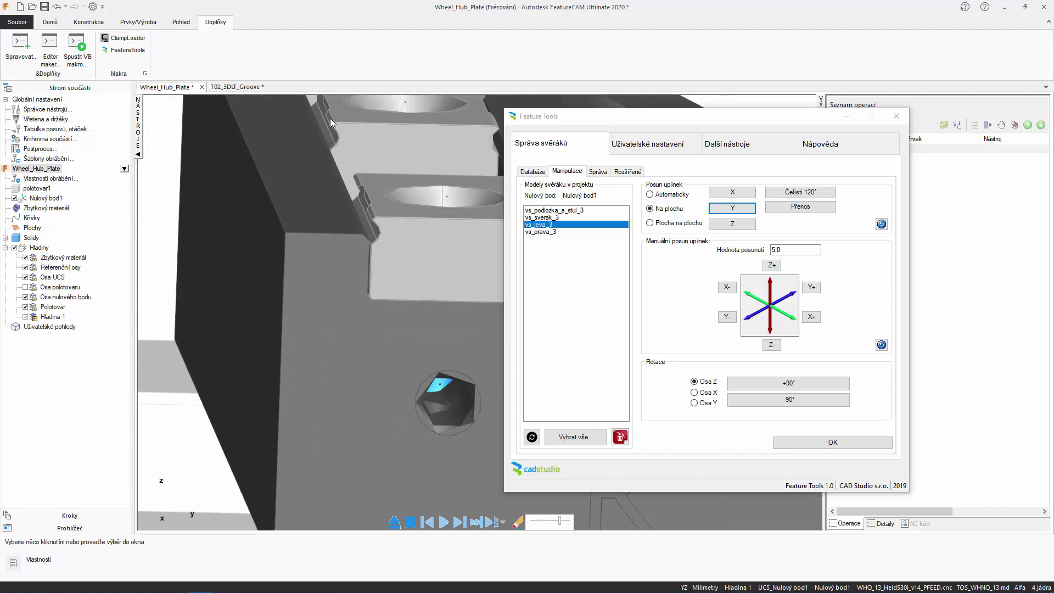
pyautogui.scroll(-4, 333, 131)
pyautogui.scroll(2, 309, 306)
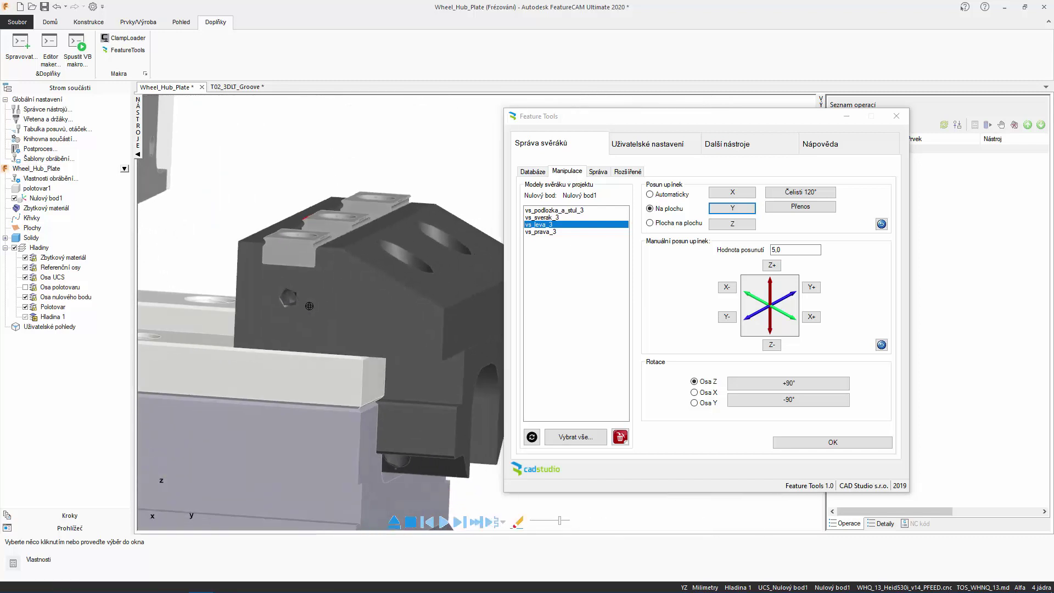
# Clamp vs_leva_3 face-to-face against the picked part face using Plocha na plochu
pyautogui.moveTo(309, 306); pyautogui.dragTo(379, 279, button='middle')
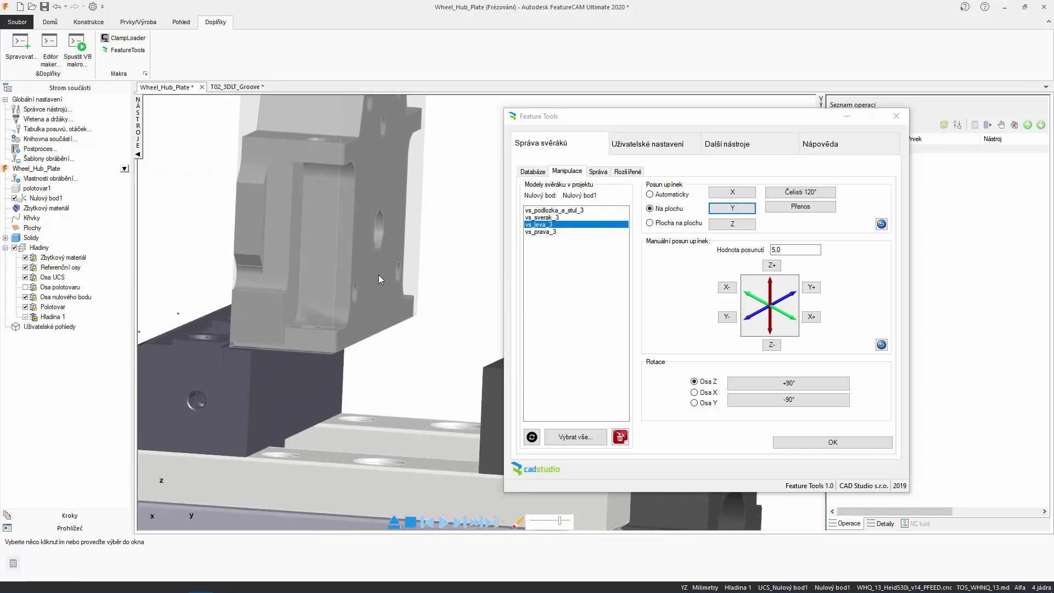
pyautogui.click(379, 280)
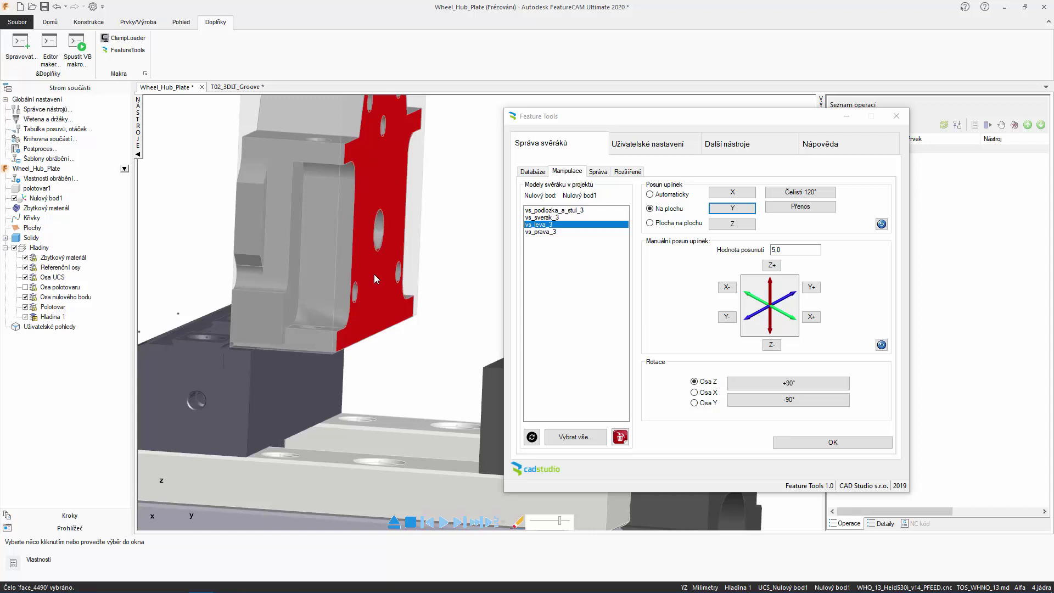
pyautogui.click(681, 223)
pyautogui.click(742, 210)
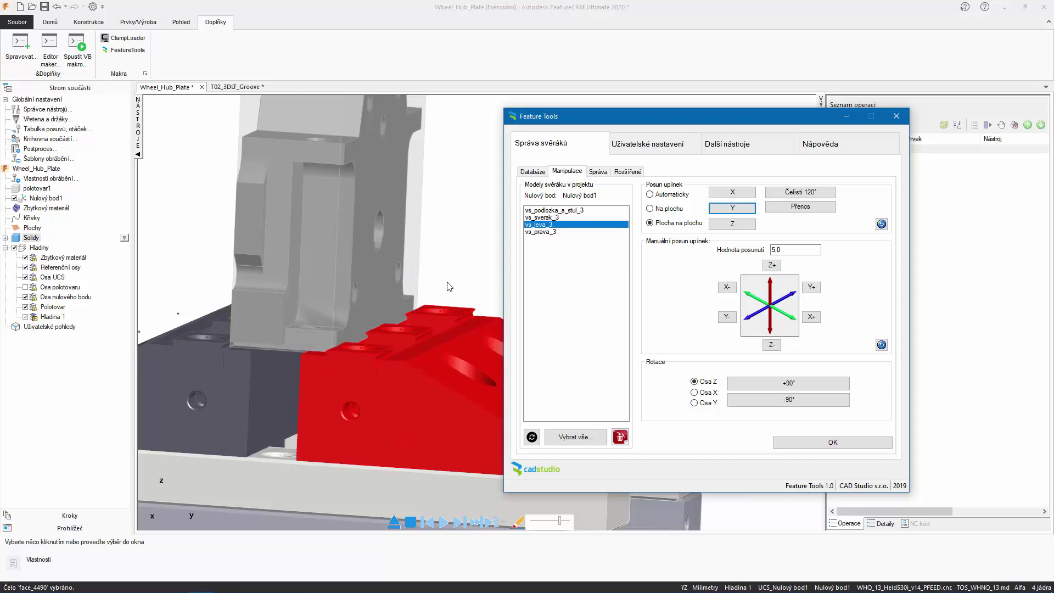
pyautogui.scroll(-5, 446, 287)
pyautogui.moveTo(466, 309); pyautogui.dragTo(444, 323, button='middle')
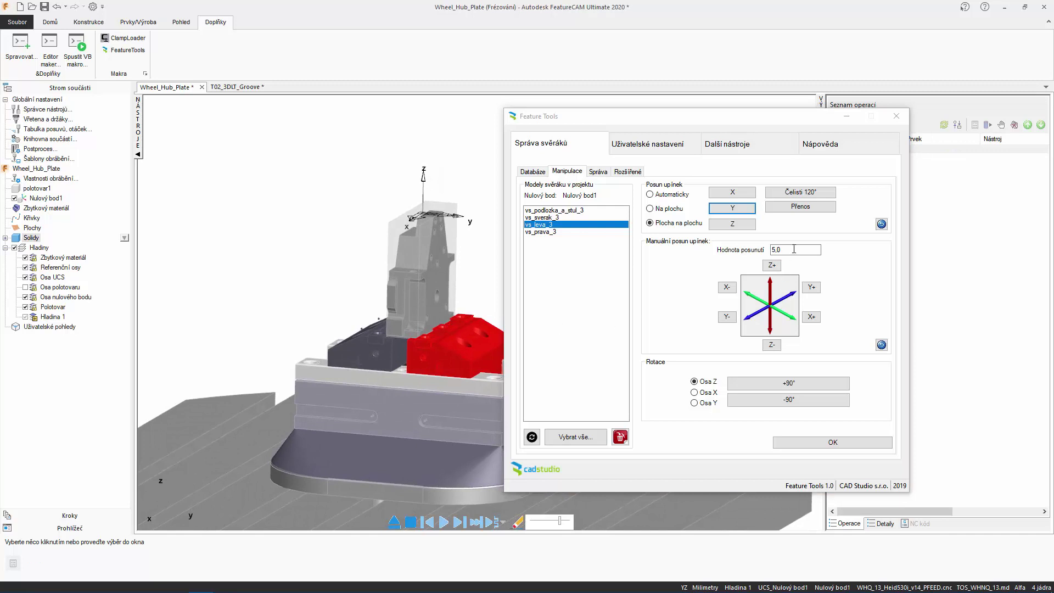
pyautogui.click(814, 211)
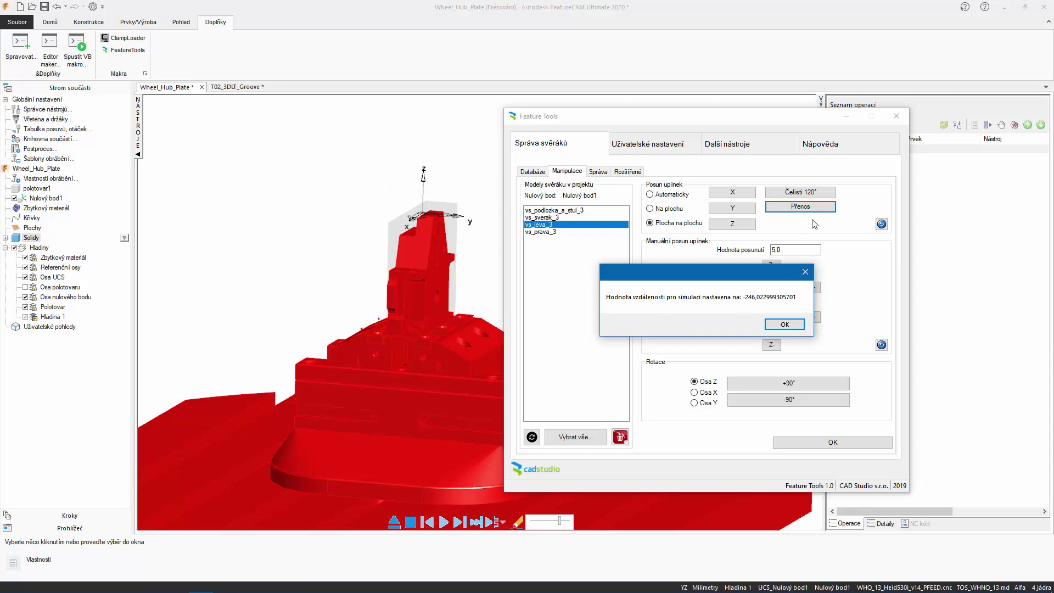
pyautogui.click(799, 325)
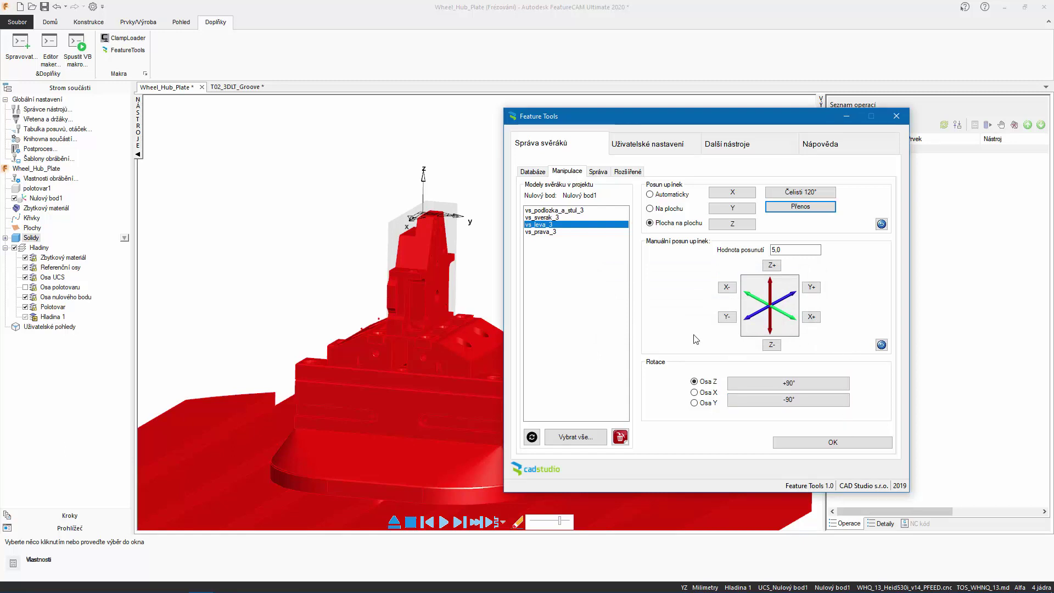
pyautogui.click(469, 176)
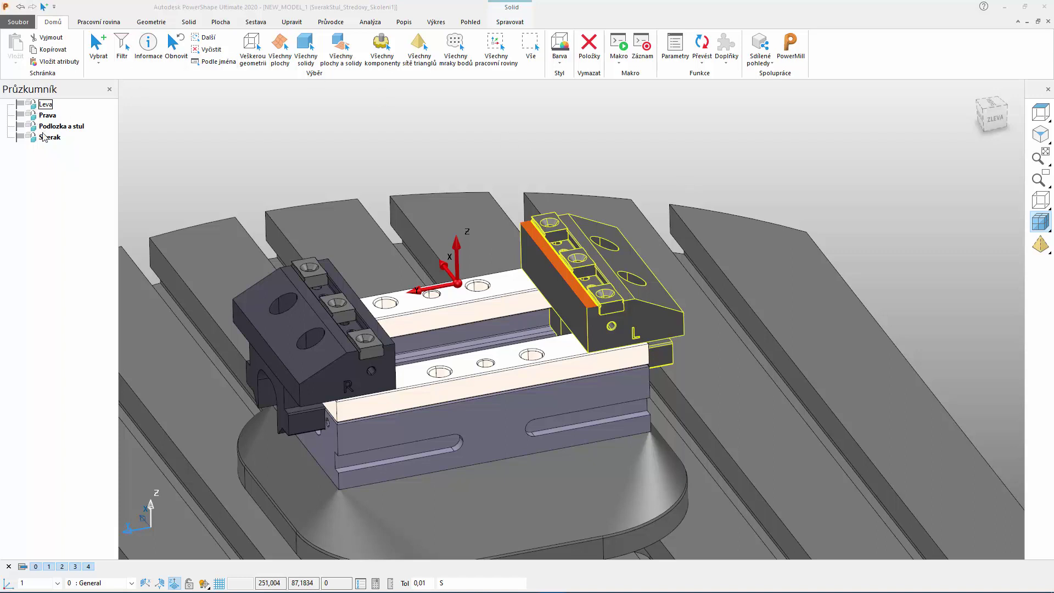
pyautogui.click(46, 106)
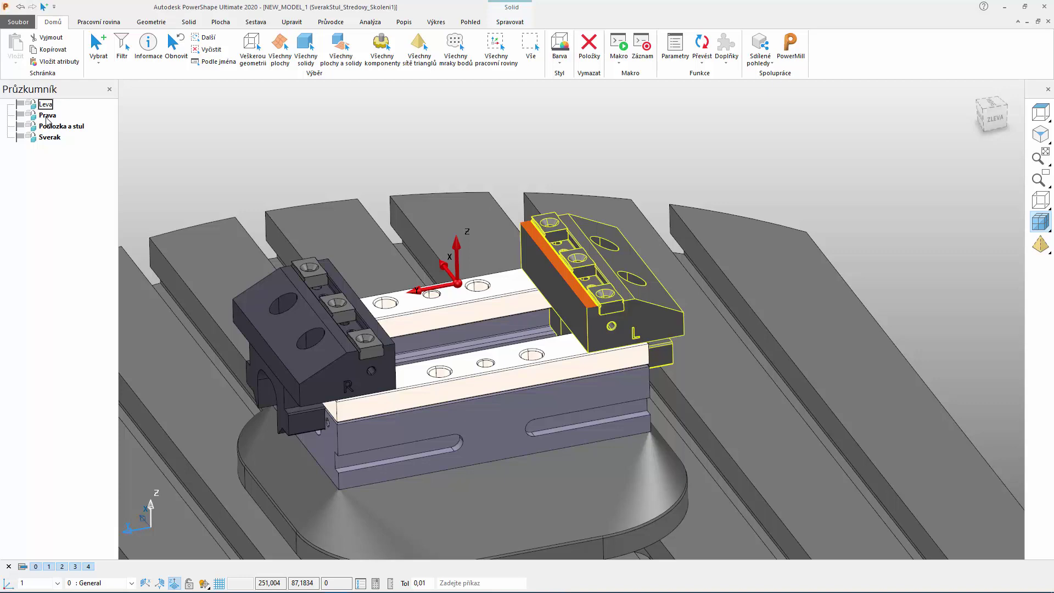
pyautogui.click(47, 116)
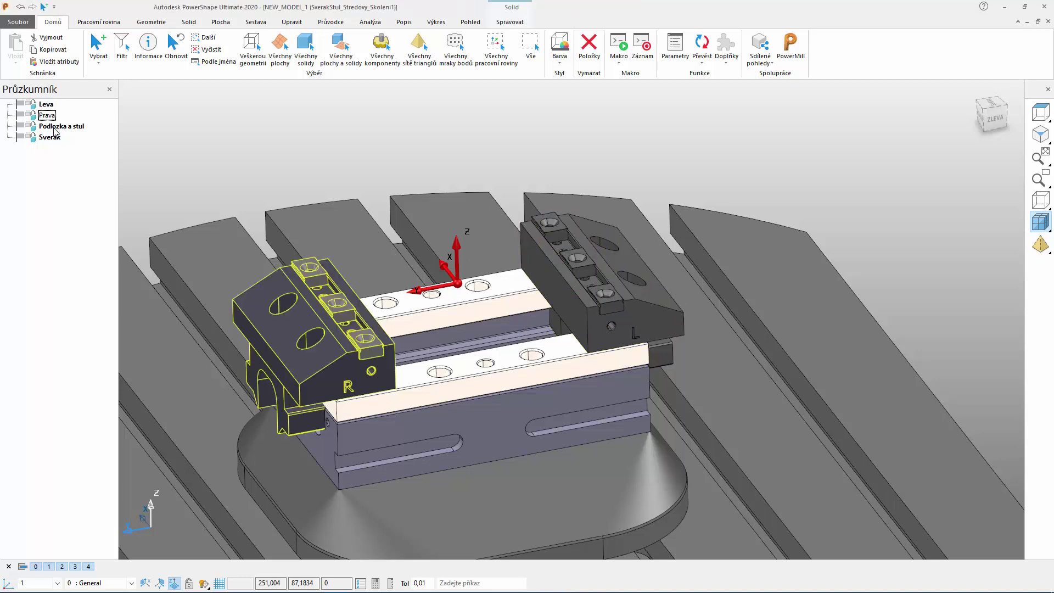
pyautogui.click(55, 126)
pyautogui.click(53, 138)
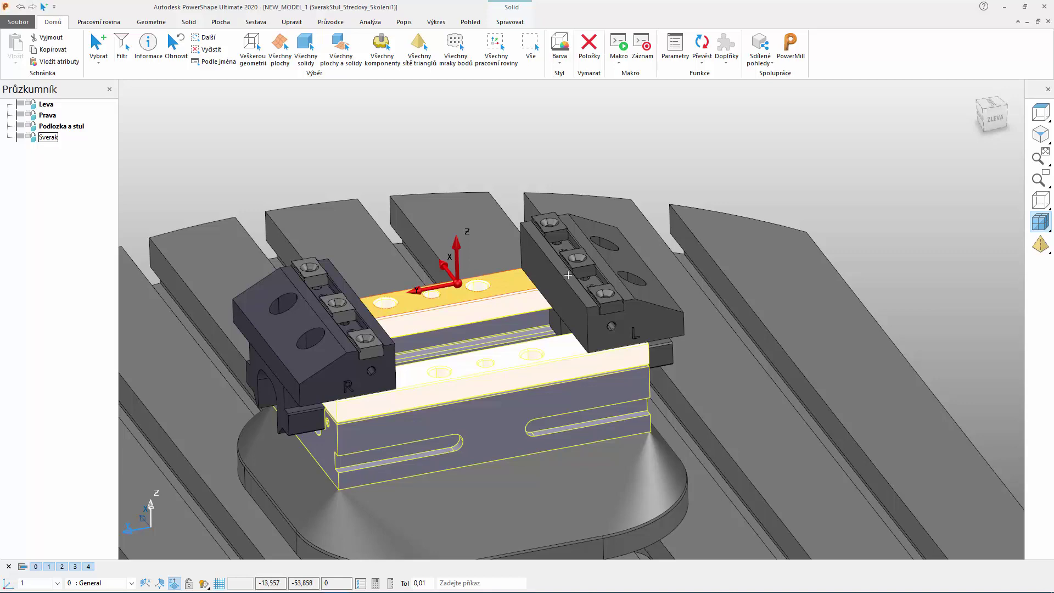
pyautogui.scroll(1, 568, 272)
pyautogui.scroll(1, 567, 271)
pyautogui.scroll(2, 568, 270)
pyautogui.scroll(2, 568, 271)
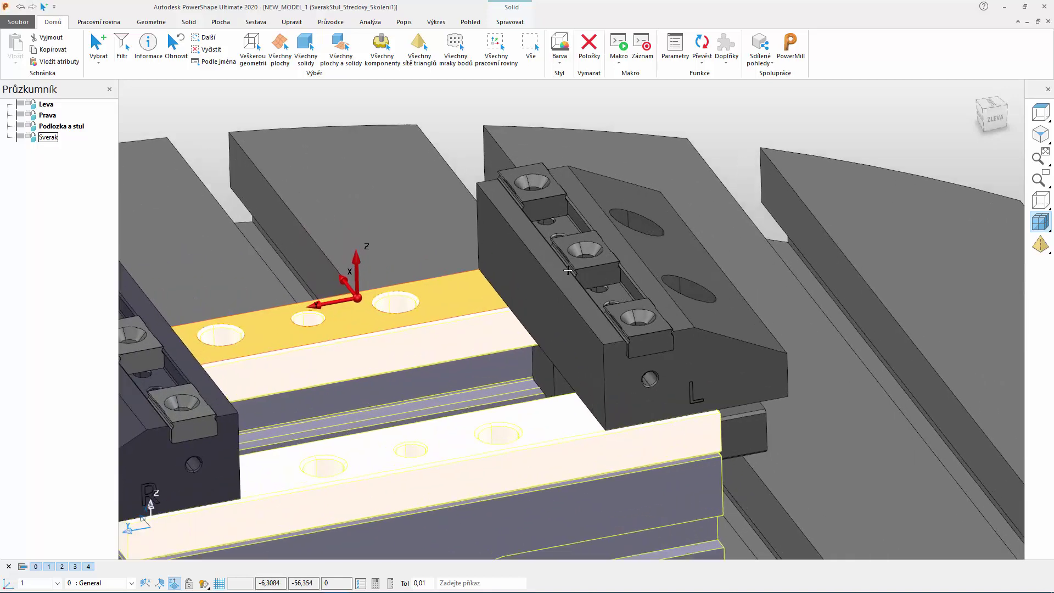
pyautogui.scroll(2, 566, 274)
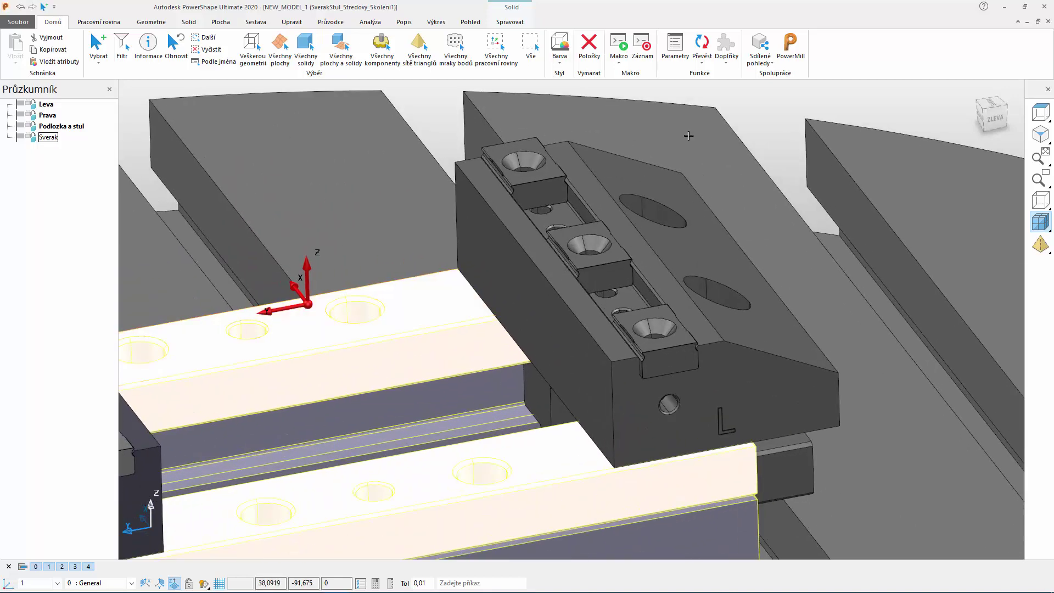
pyautogui.click(37, 109)
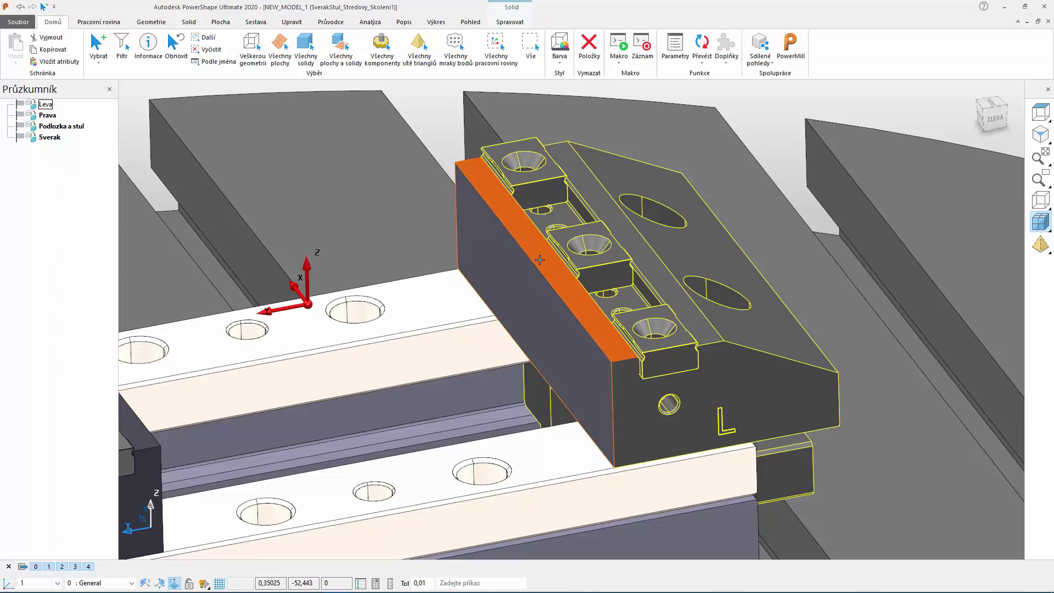
pyautogui.scroll(-3, 540, 260)
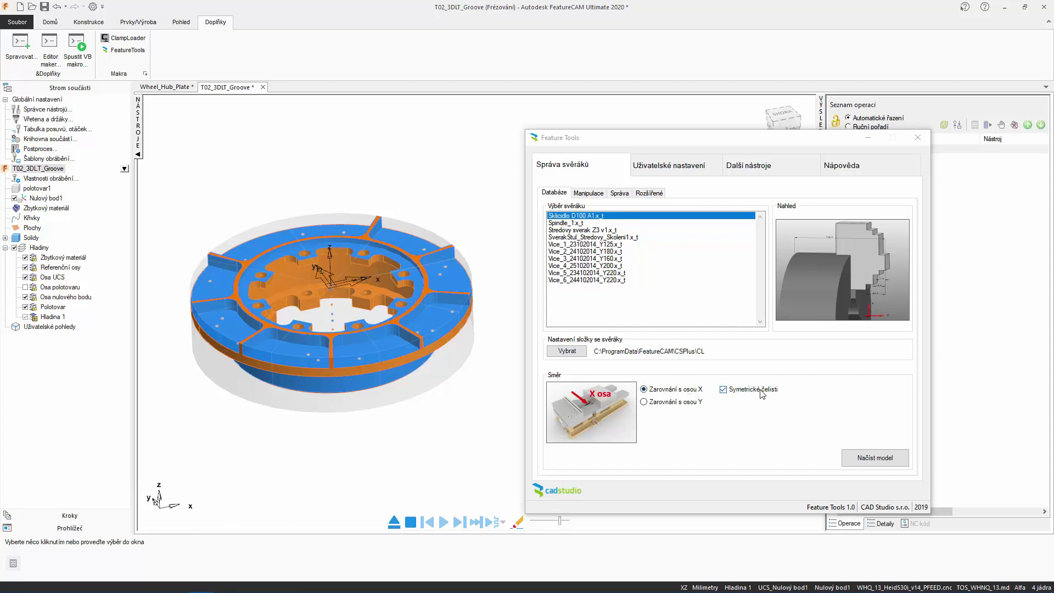
# Load the Sklicidlo D100 A1x_t chuck under the part and pick a face on its top
pyautogui.click(873, 461)
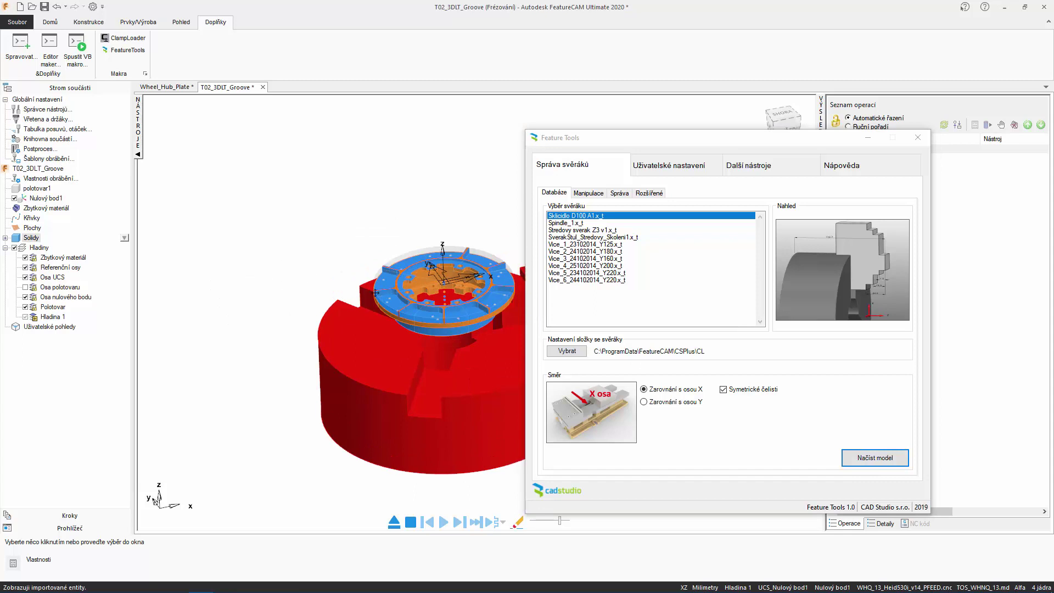
pyautogui.moveTo(376, 292)
pyautogui.mouseDown(button='middle')
pyautogui.moveTo(249, 256)
pyautogui.moveTo(234, 305)
pyautogui.mouseUp(button='middle')
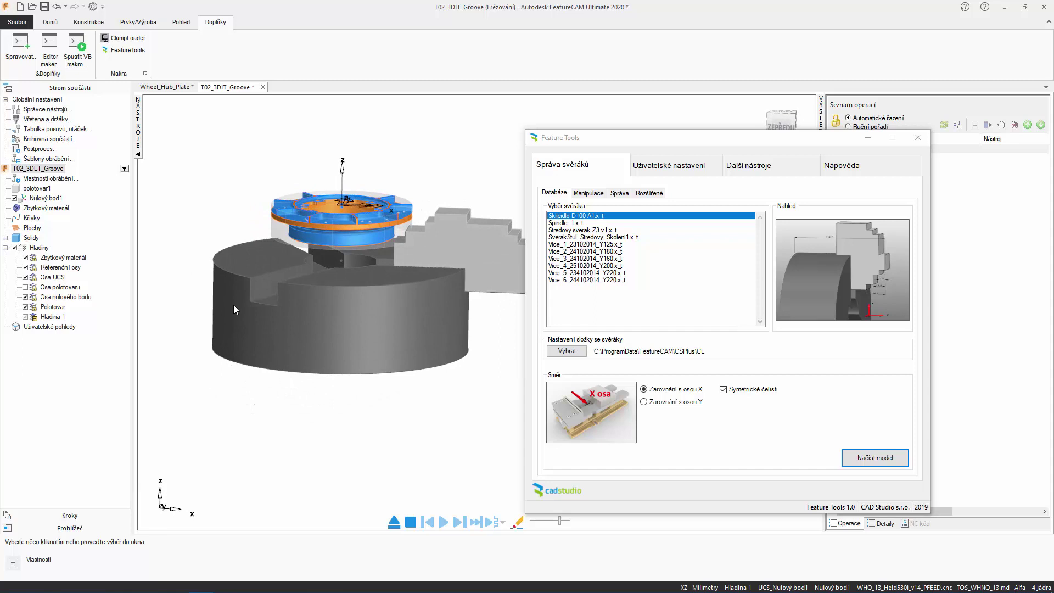
pyautogui.scroll(2, 335, 232)
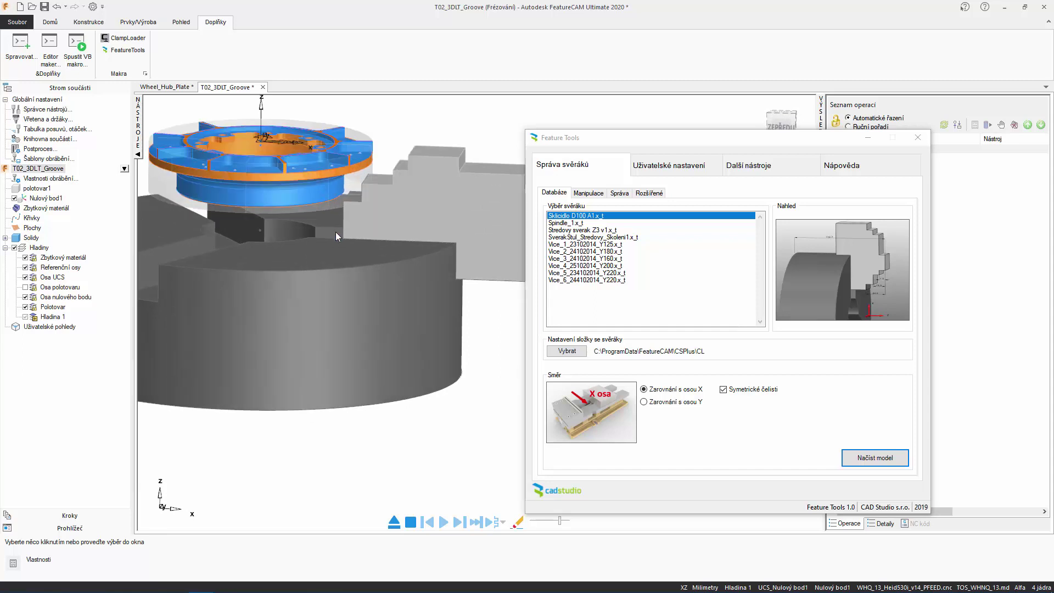
pyautogui.scroll(2, 494, 315)
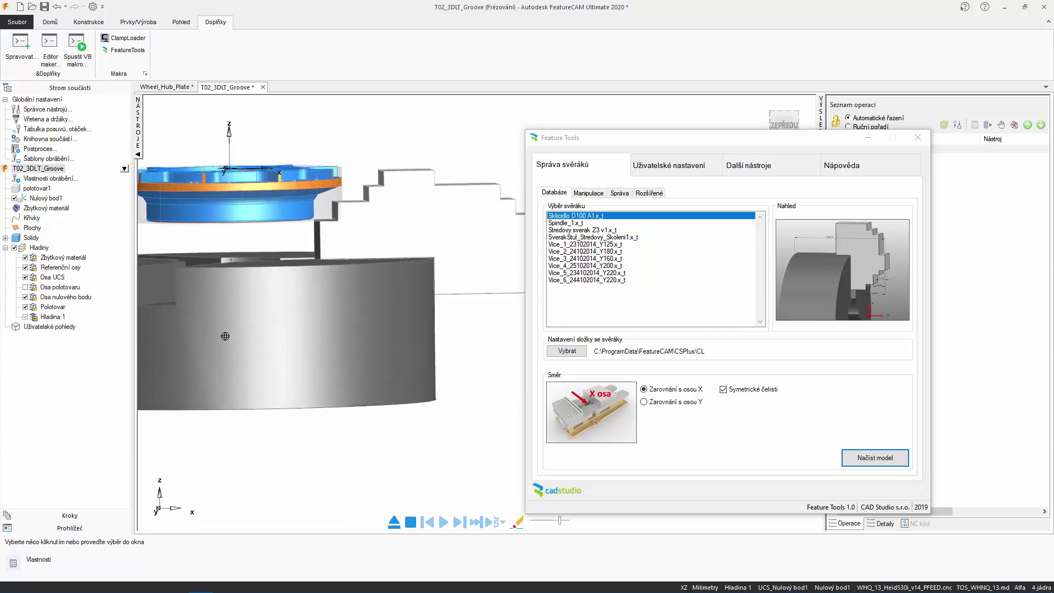
pyautogui.moveTo(229, 318); pyautogui.dragTo(212, 339, button='middle')
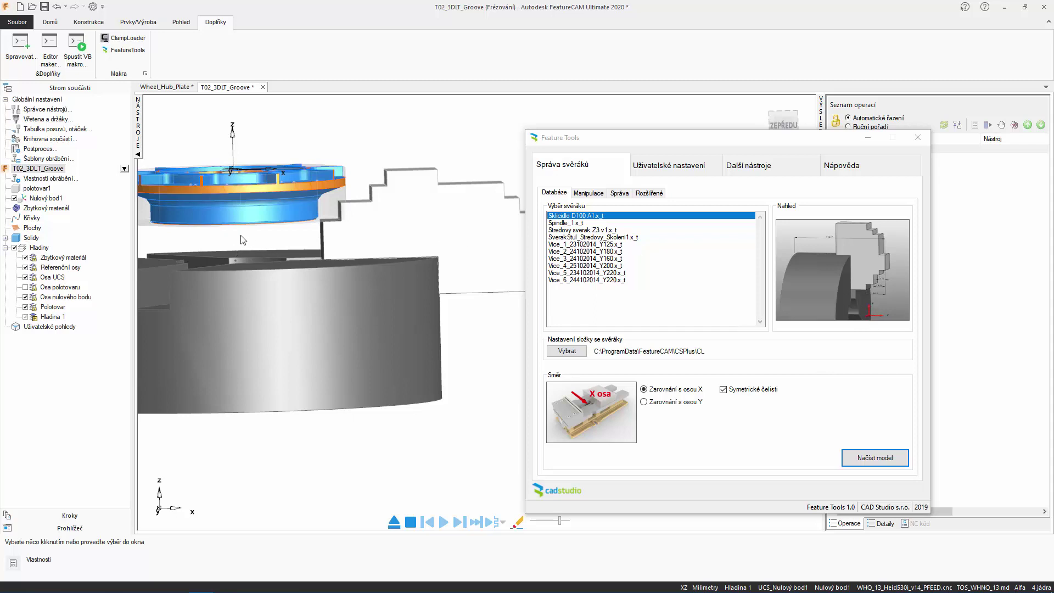
pyautogui.click(333, 222)
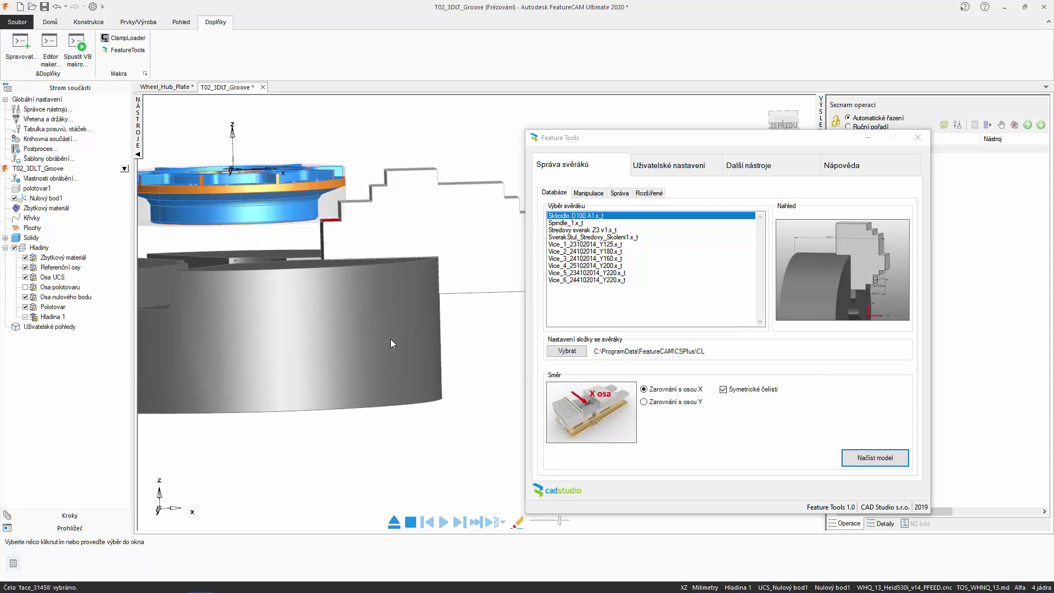
pyautogui.moveTo(391, 339); pyautogui.dragTo(396, 269, button='middle')
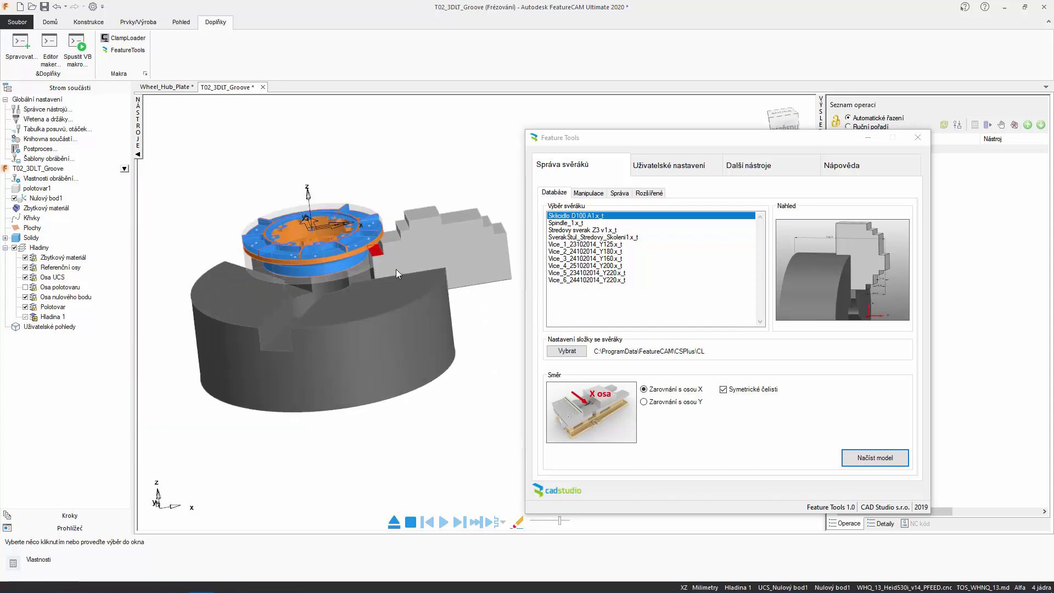
# Select chuck jaw vs_1_1, try the Čelisti 120° three-jaw pattern, then undo it
pyautogui.click(589, 193)
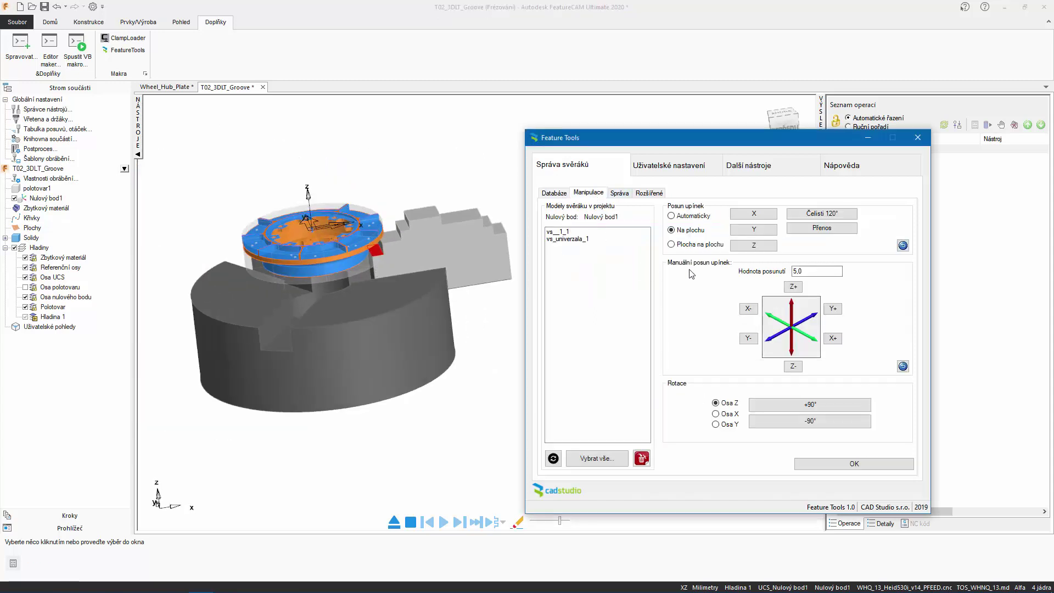
pyautogui.click(560, 232)
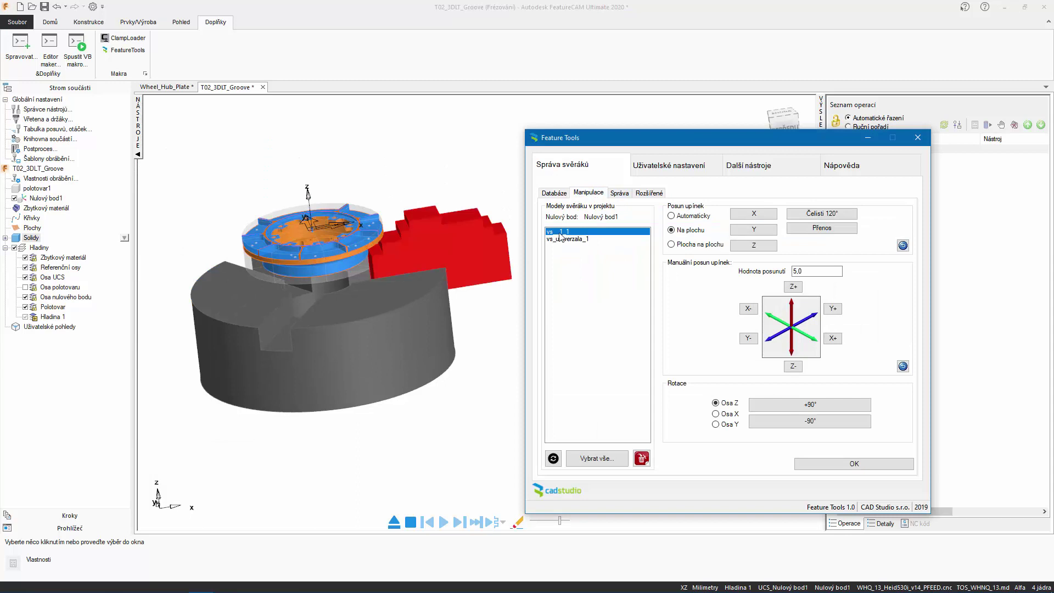
pyautogui.click(827, 217)
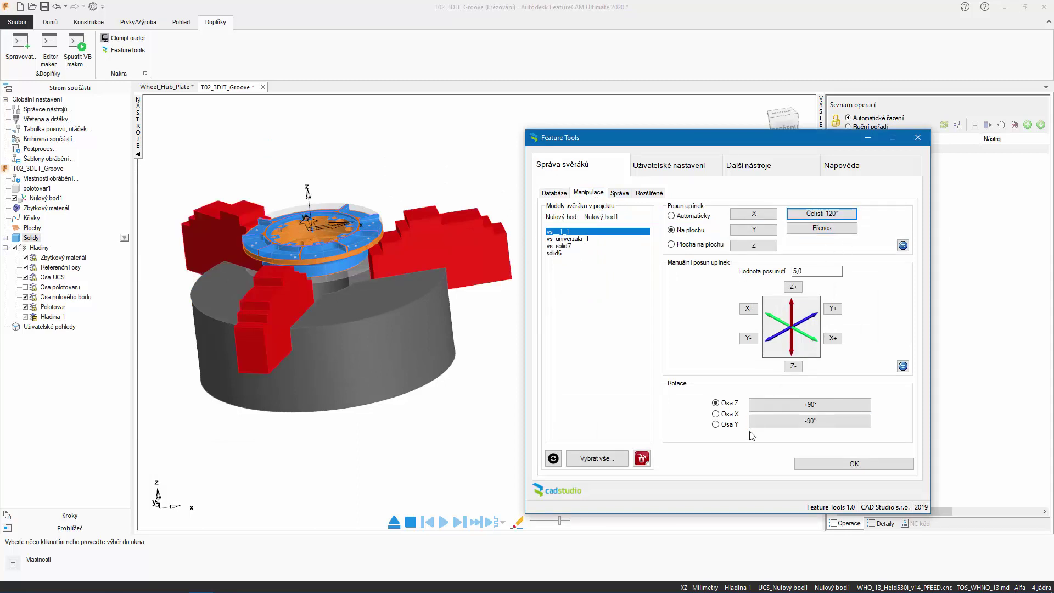
pyautogui.click(903, 245)
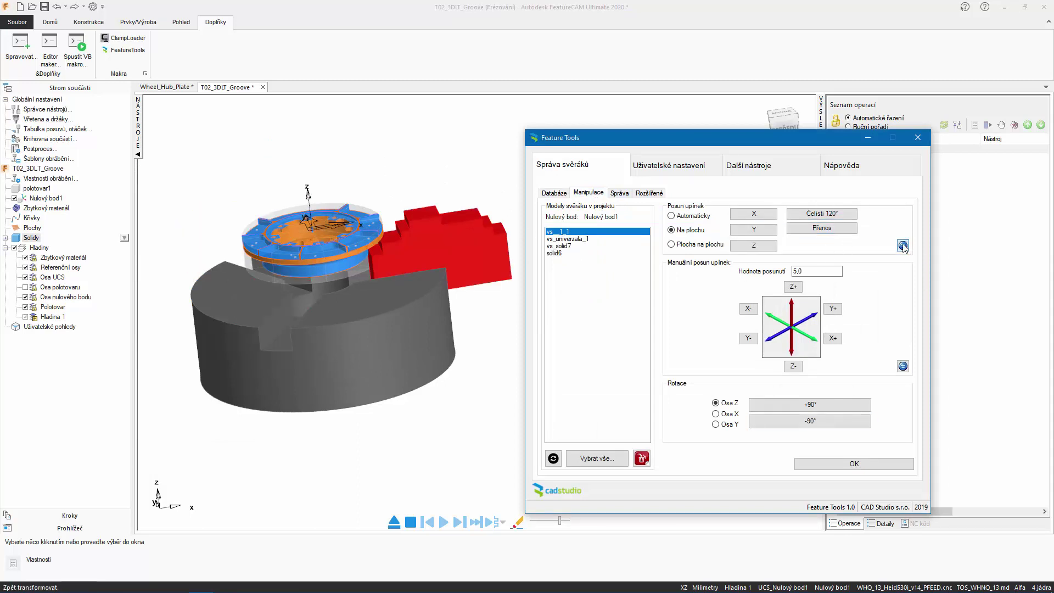
pyautogui.click(483, 435)
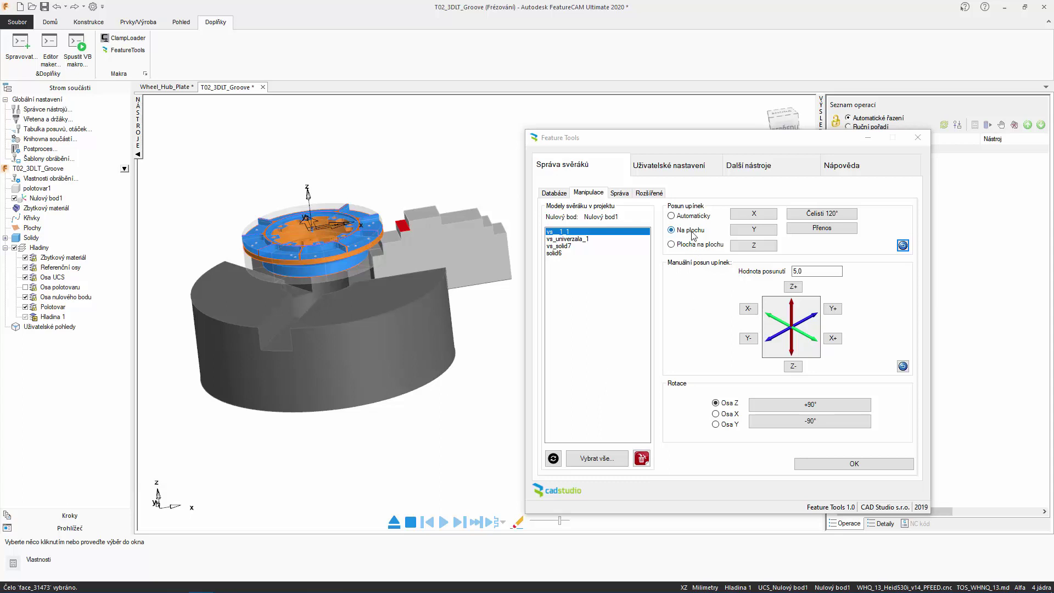
# Move the jaw along Z onto the chosen face with Na plochu
pyautogui.click(733, 248)
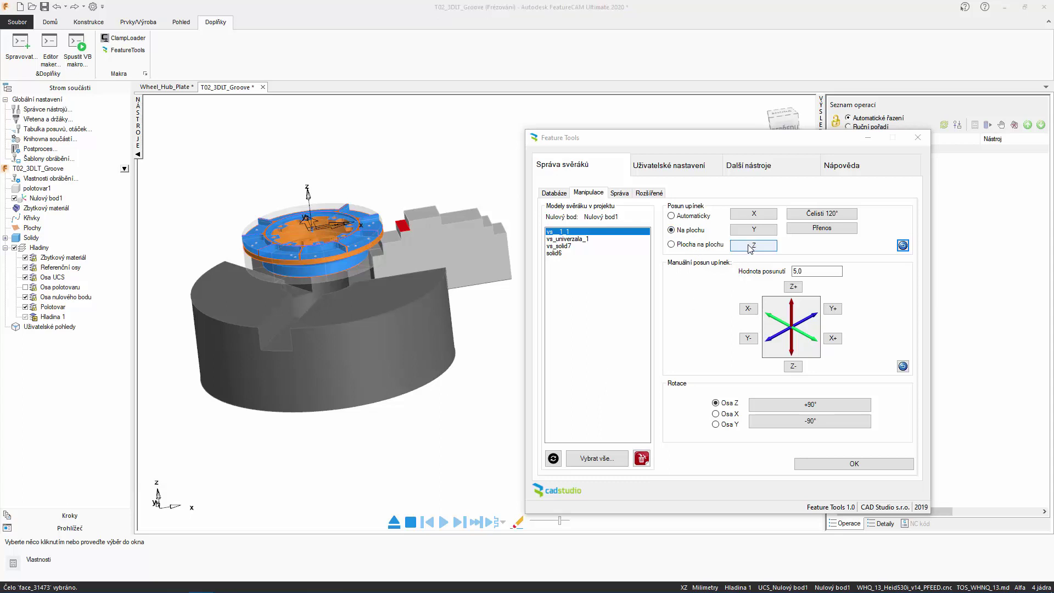
pyautogui.click(427, 183)
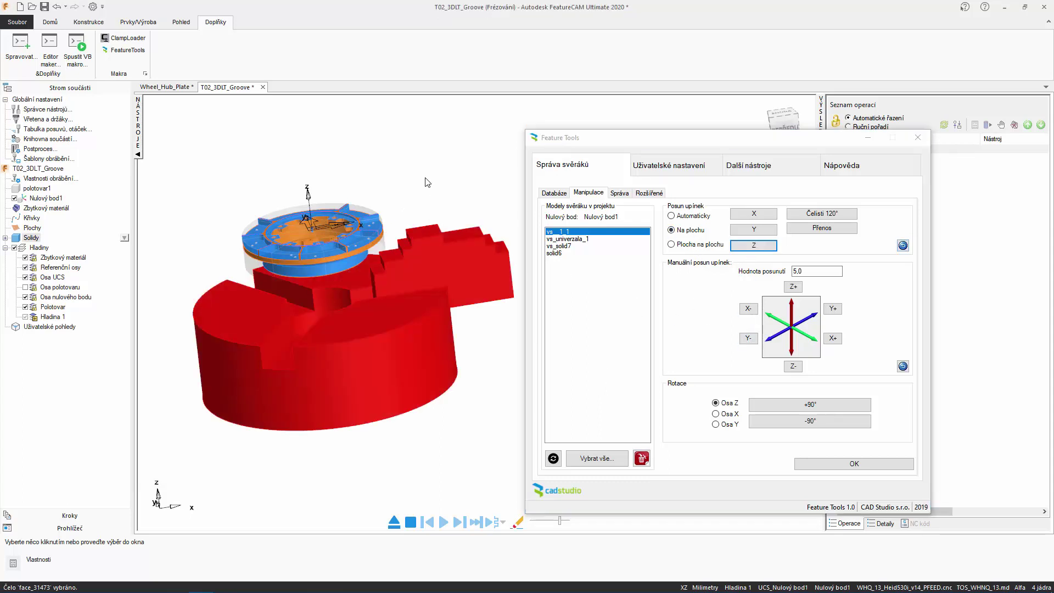
pyautogui.moveTo(381, 317); pyautogui.dragTo(396, 250, button='middle')
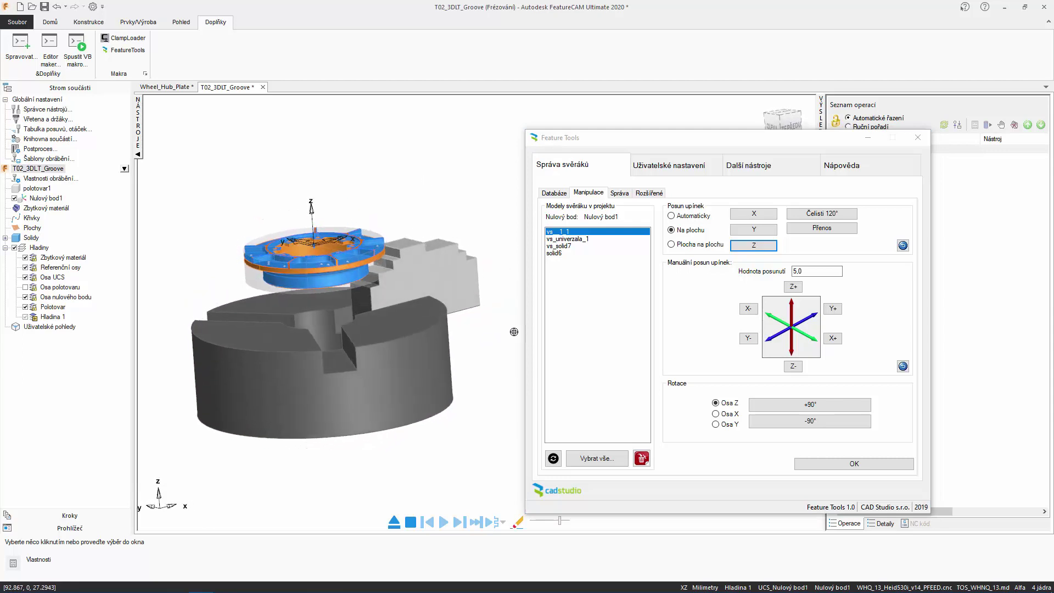
# Slide the chuck jaw along X against the picked part face
pyautogui.click(395, 251)
pyautogui.click(749, 217)
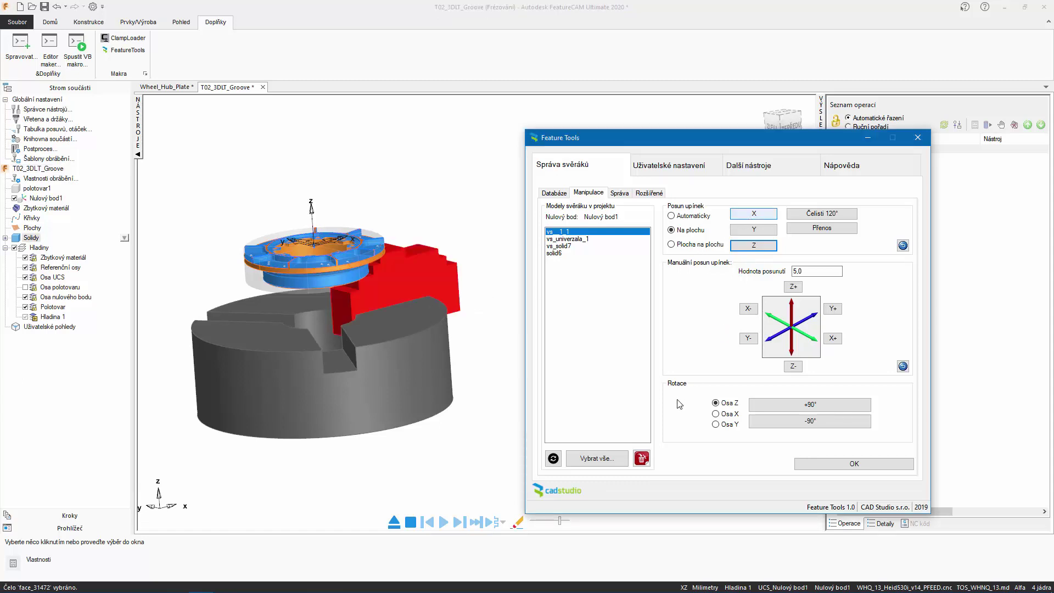
pyautogui.moveTo(397, 328)
pyautogui.mouseDown(button='middle')
pyautogui.moveTo(267, 299)
pyautogui.moveTo(304, 353)
pyautogui.mouseUp(button='middle')
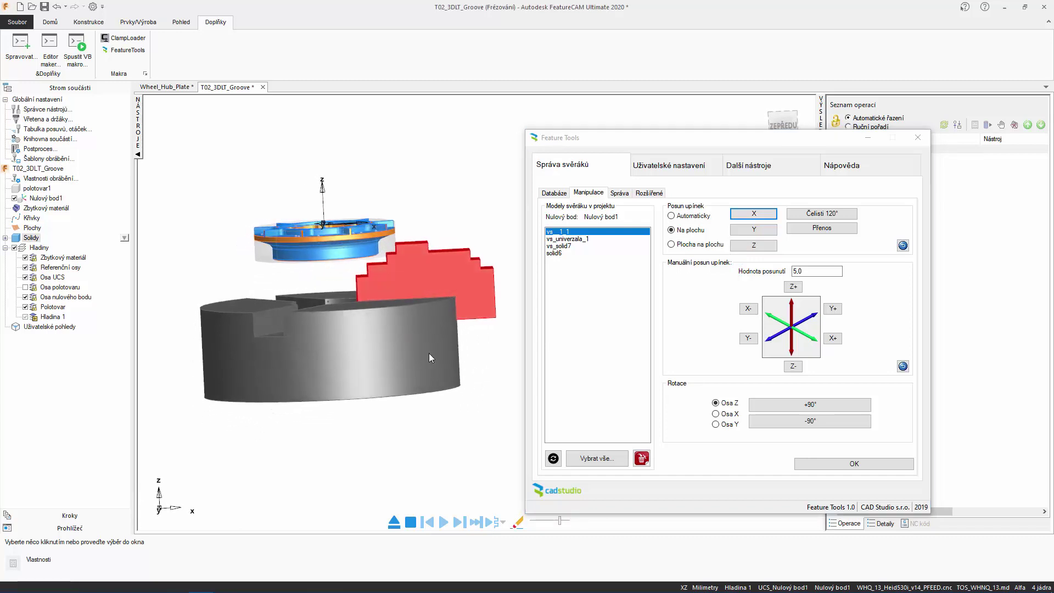
# Pattern the jaw into three at 120° and transfer simulation distance -130,1865
pyautogui.click(823, 213)
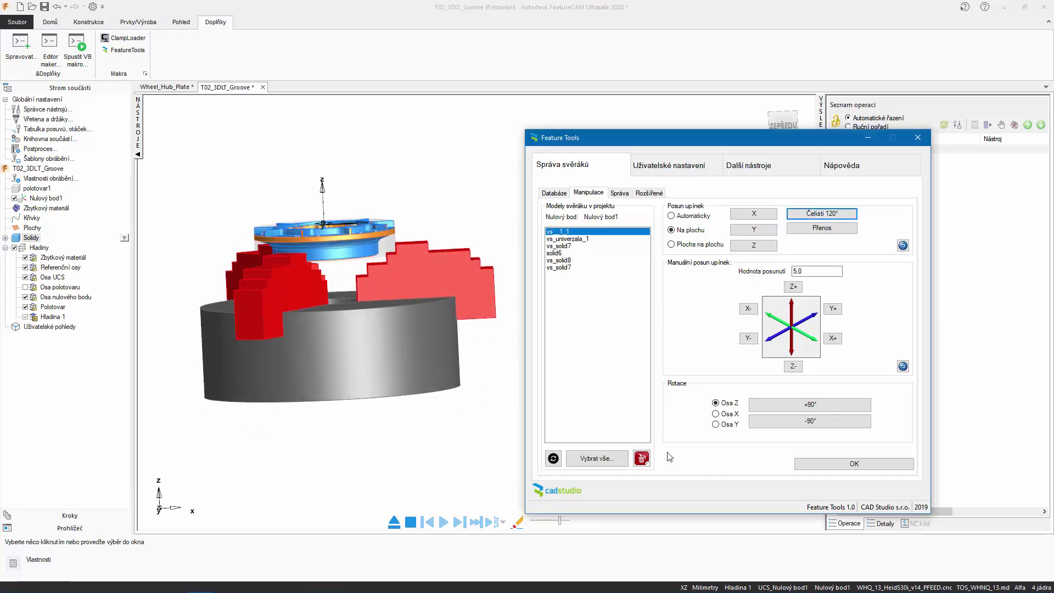
pyautogui.middleClick(444, 233)
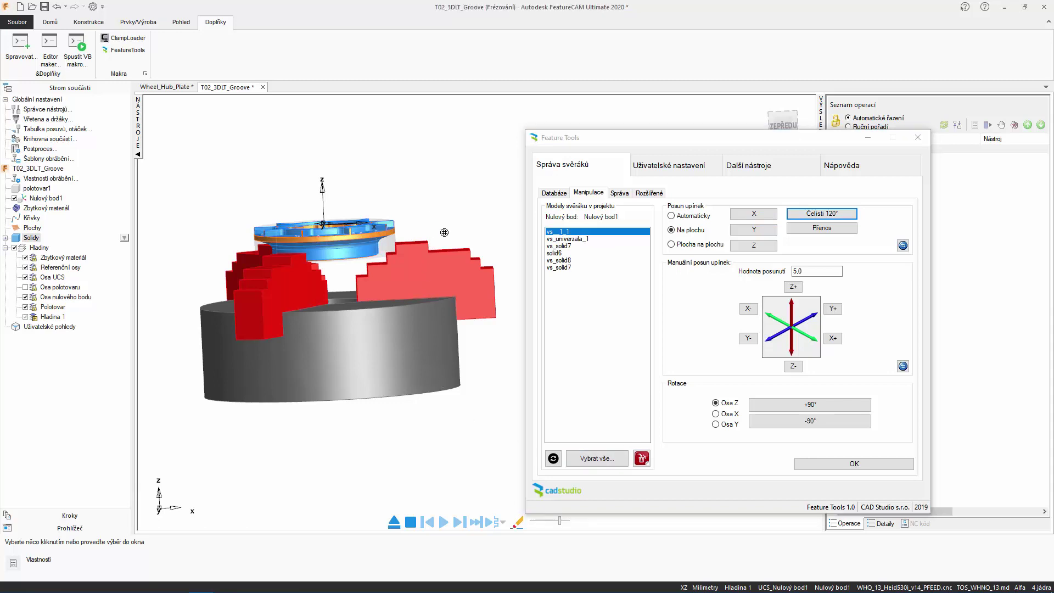
pyautogui.moveTo(444, 233); pyautogui.dragTo(483, 236, button='middle')
pyautogui.click(822, 228)
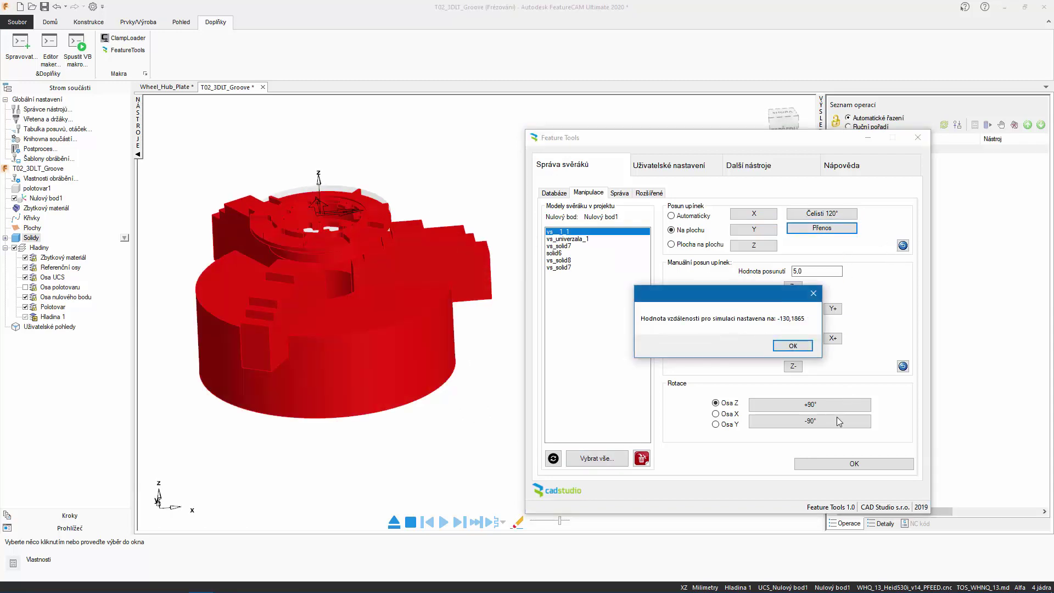
pyautogui.click(795, 348)
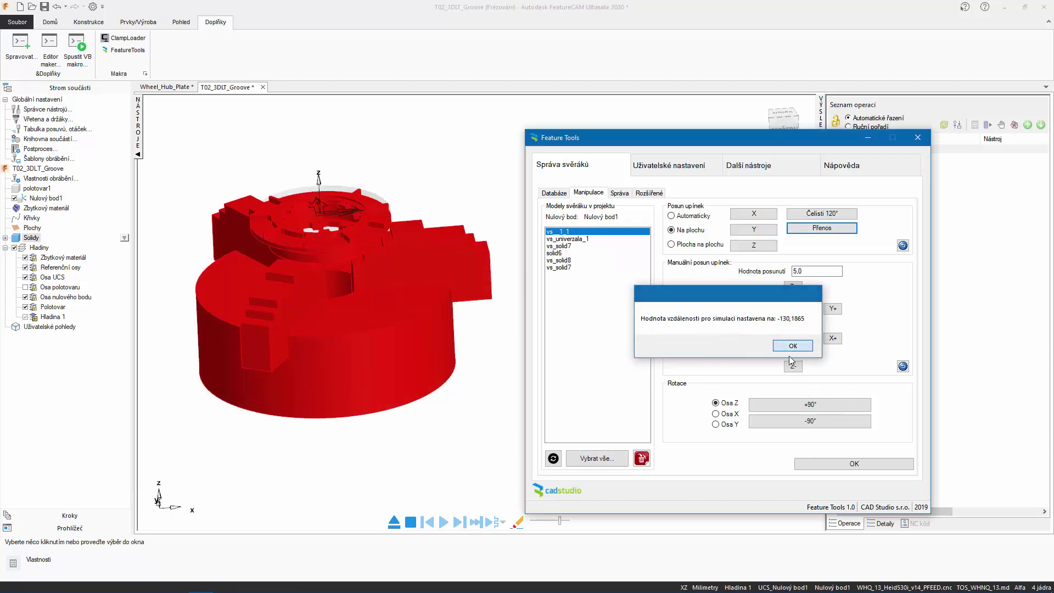
pyautogui.click(517, 361)
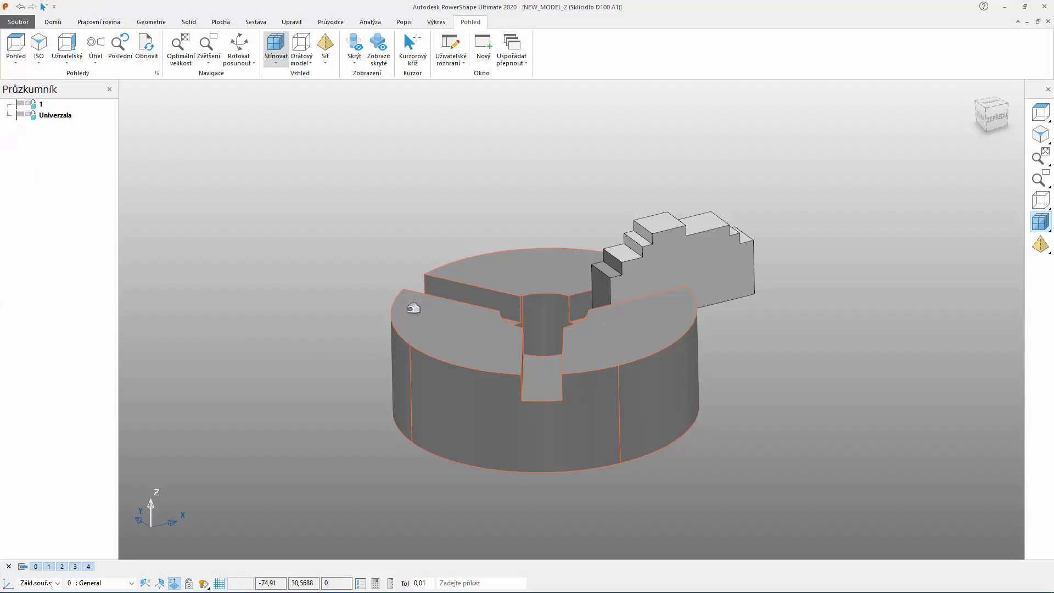
# Select the chuck solid in PowerShape and show the Pracovní rovina tools
pyautogui.click(507, 351)
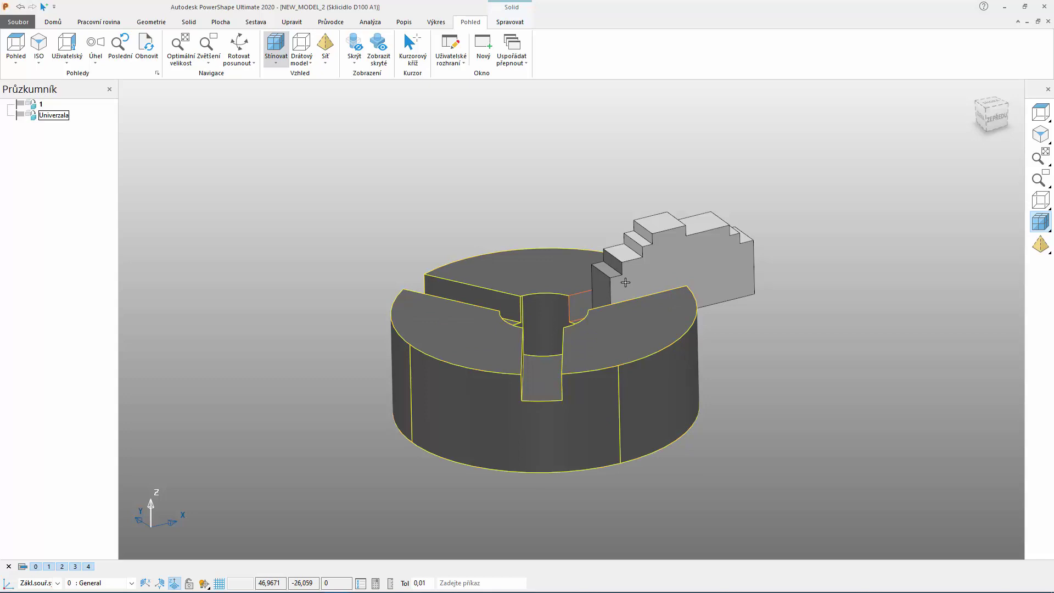
pyautogui.click(98, 22)
# Place single work plane 1 at the chuck's top-face centre and select its X axis
pyautogui.click(17, 46)
pyautogui.write('0')
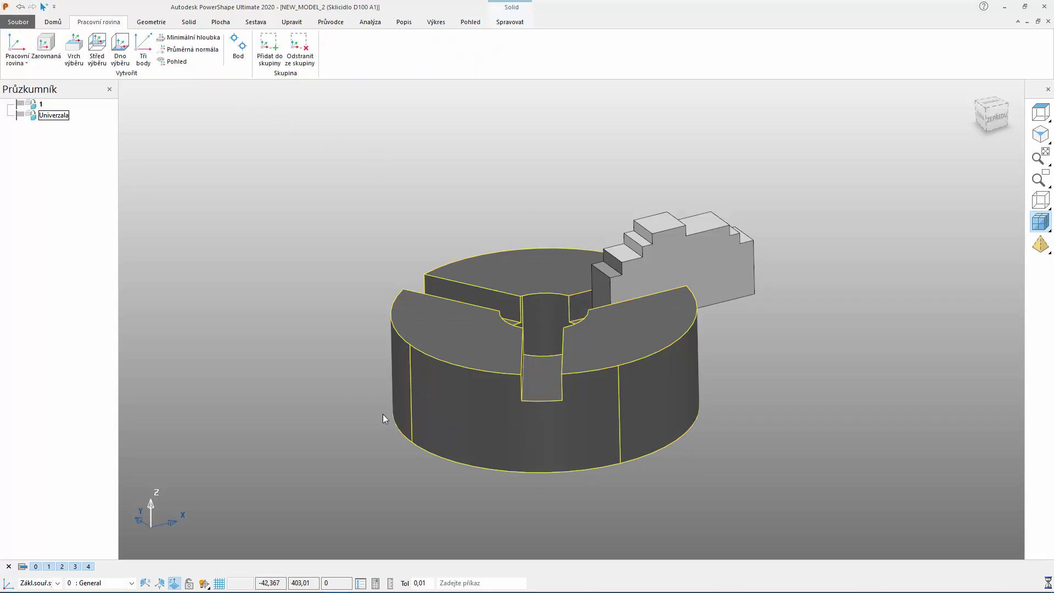
pyautogui.click(542, 284)
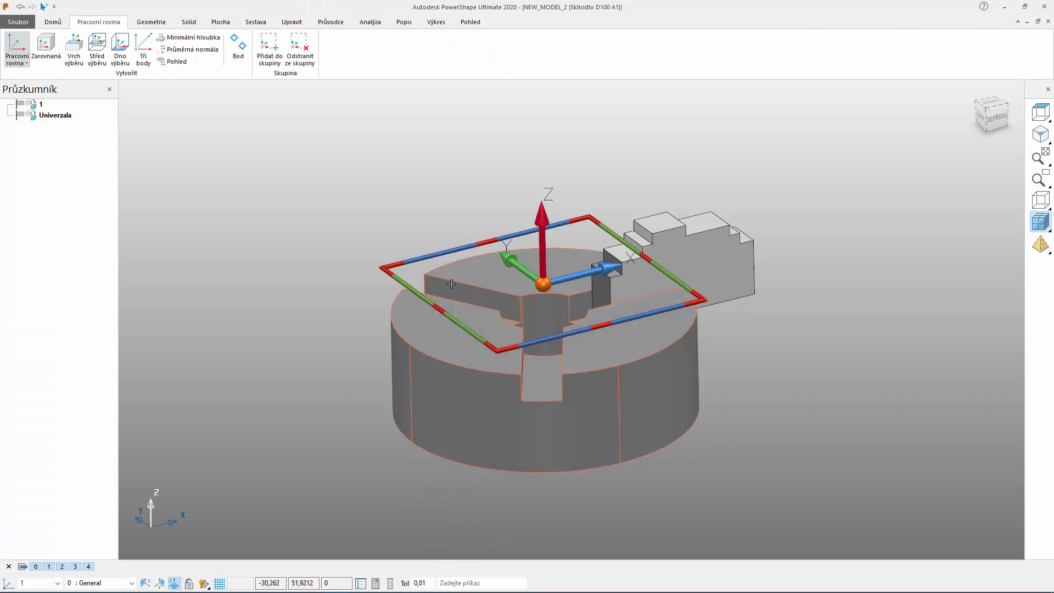
pyautogui.press('Escape')
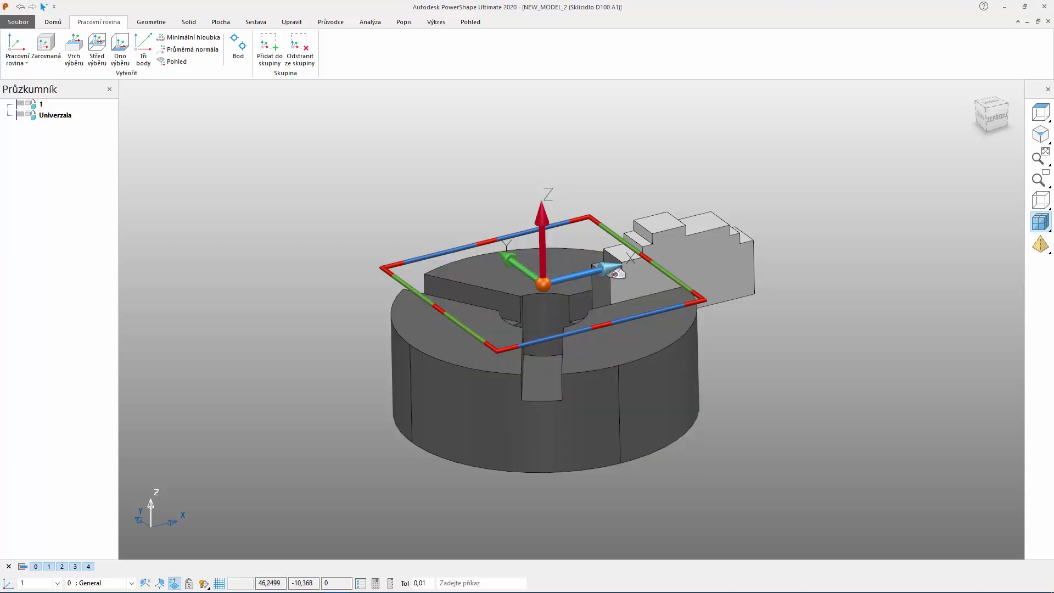
pyautogui.click(617, 272)
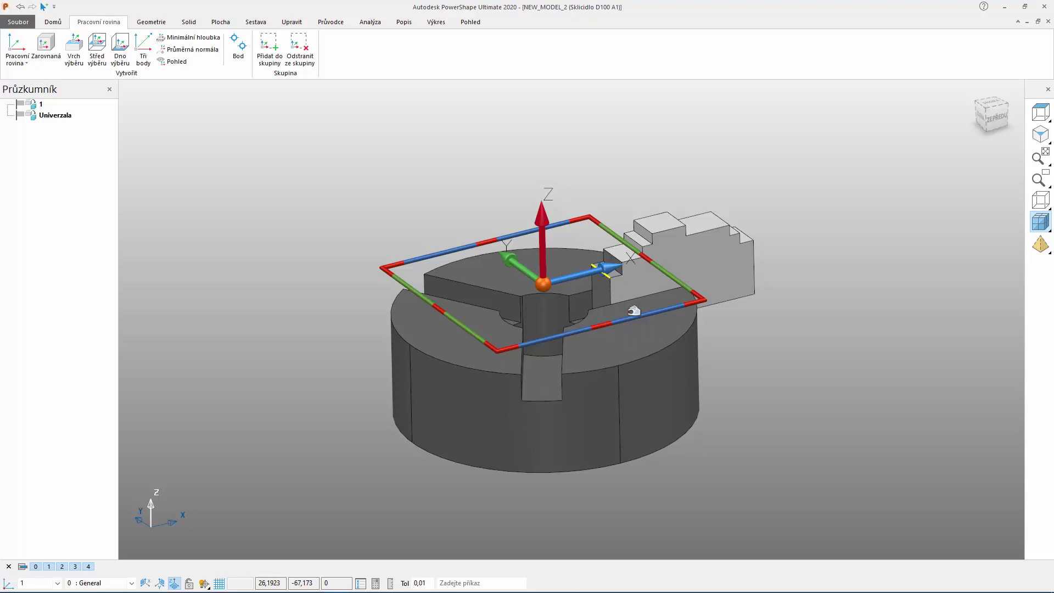